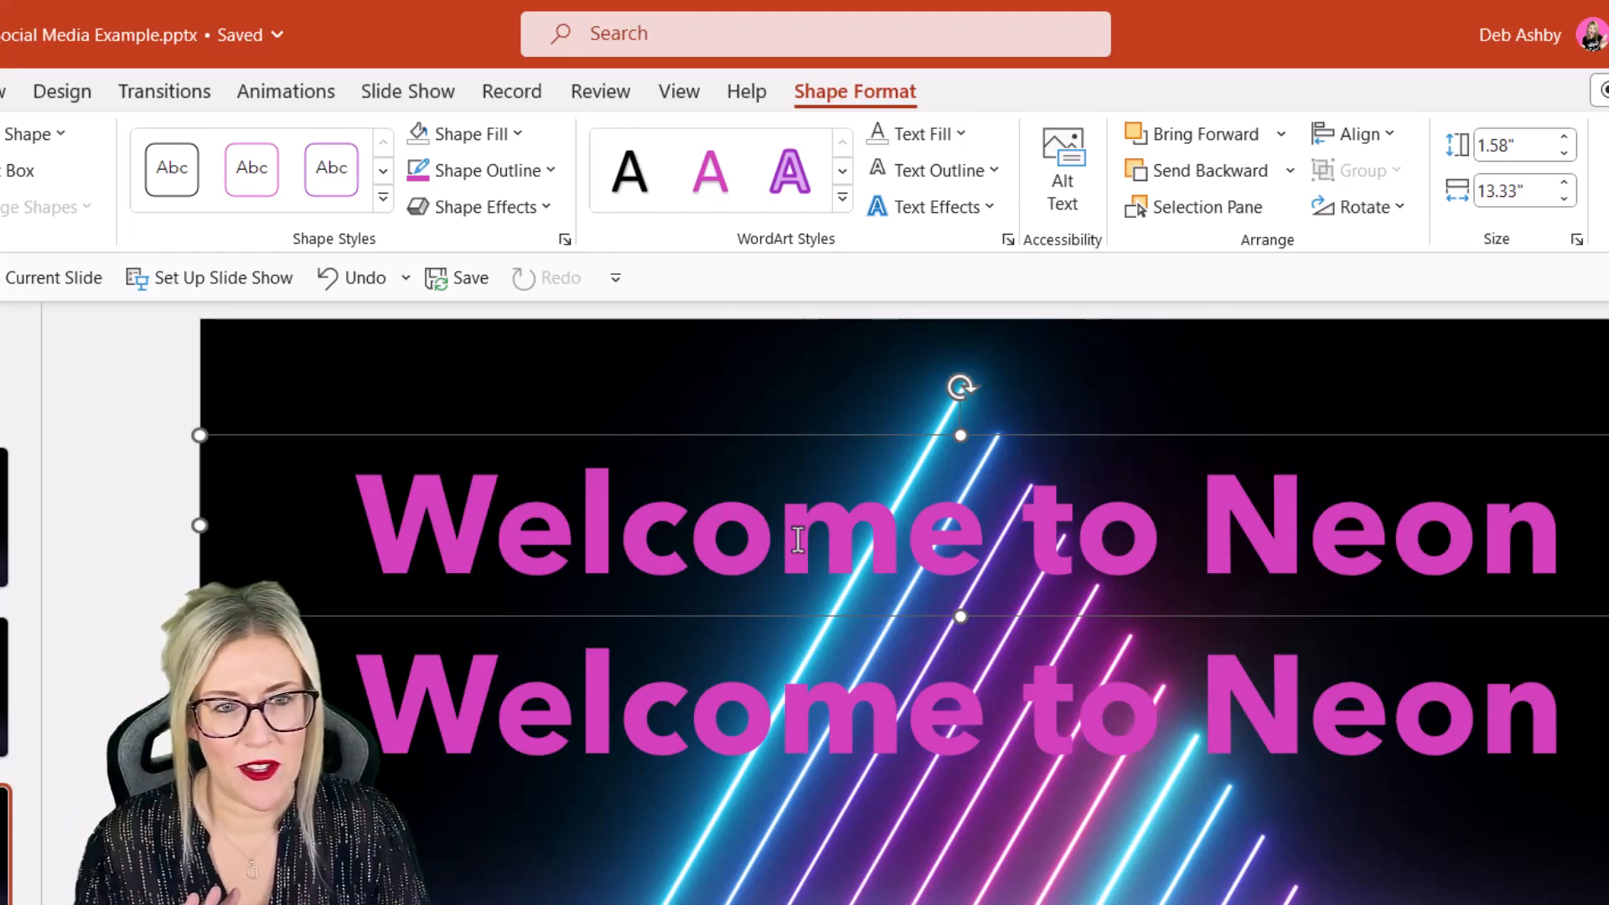
Remove the fill from the upper "Welcome to Neon" text and give it a white outline
{"action": "left_click", "coordinate": [959, 135]}
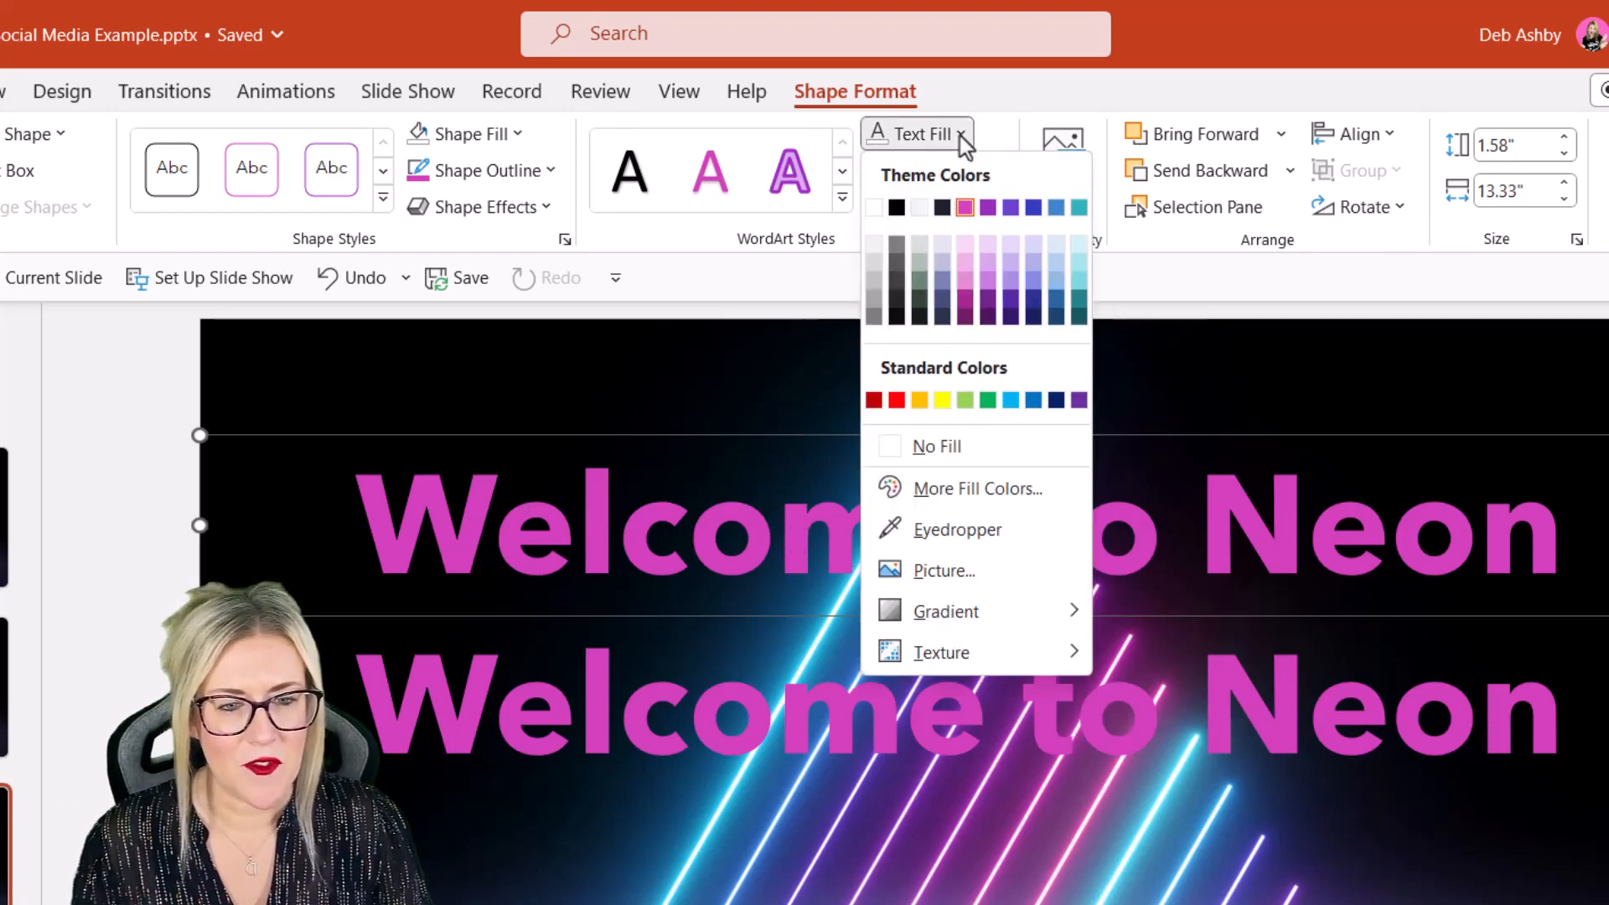
{"action": "left_click", "coordinate": [958, 453]}
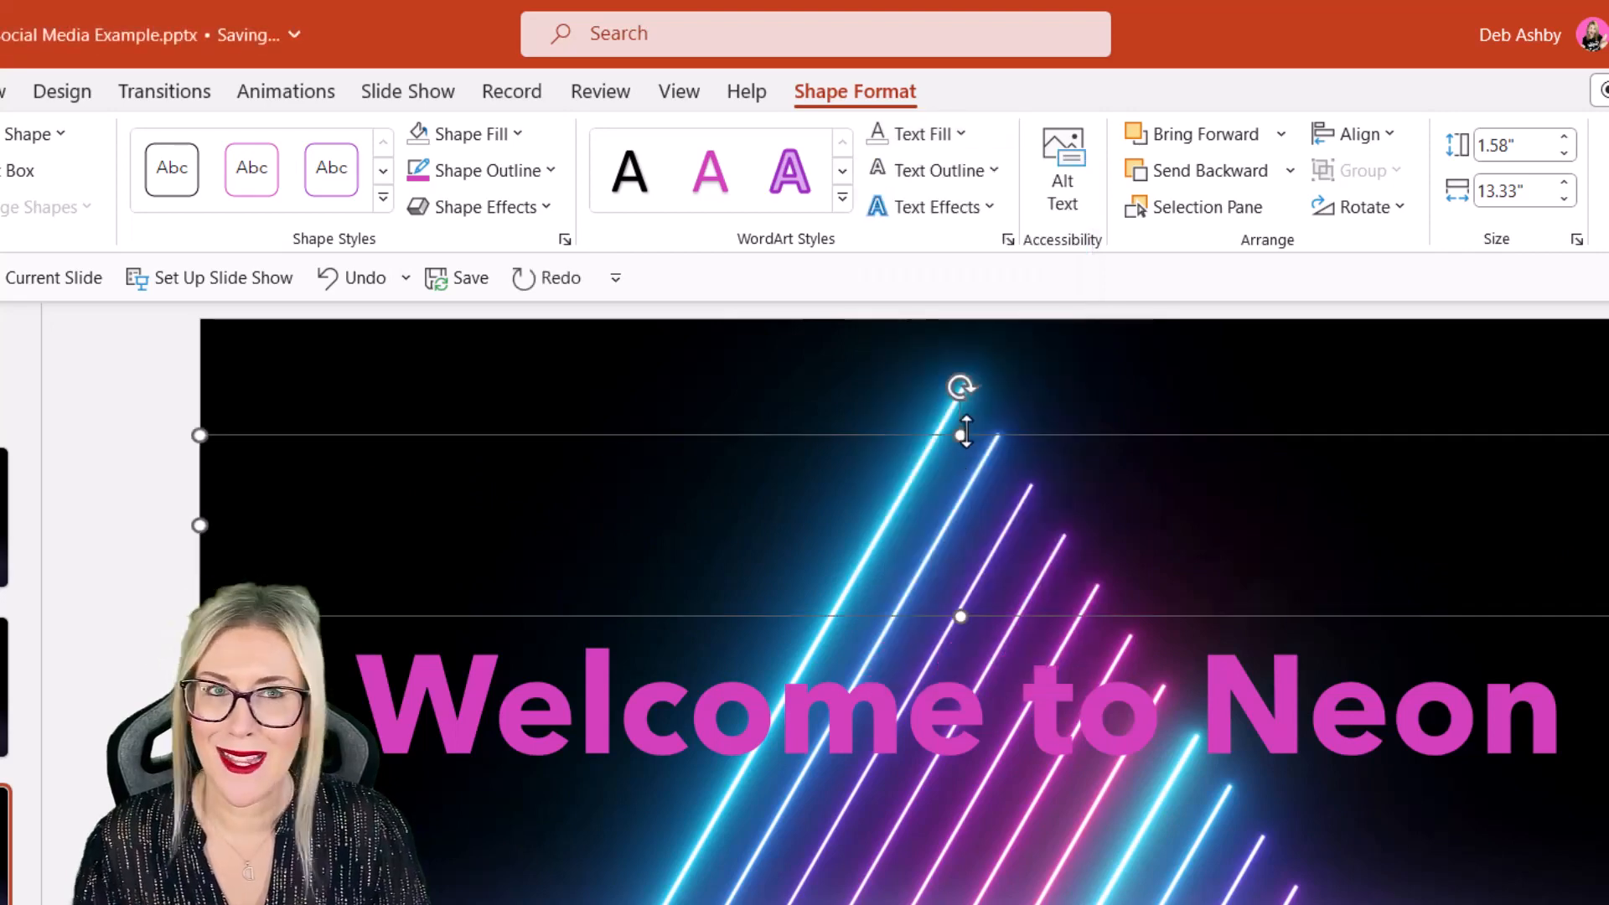
{"action": "left_click", "coordinate": [989, 171]}
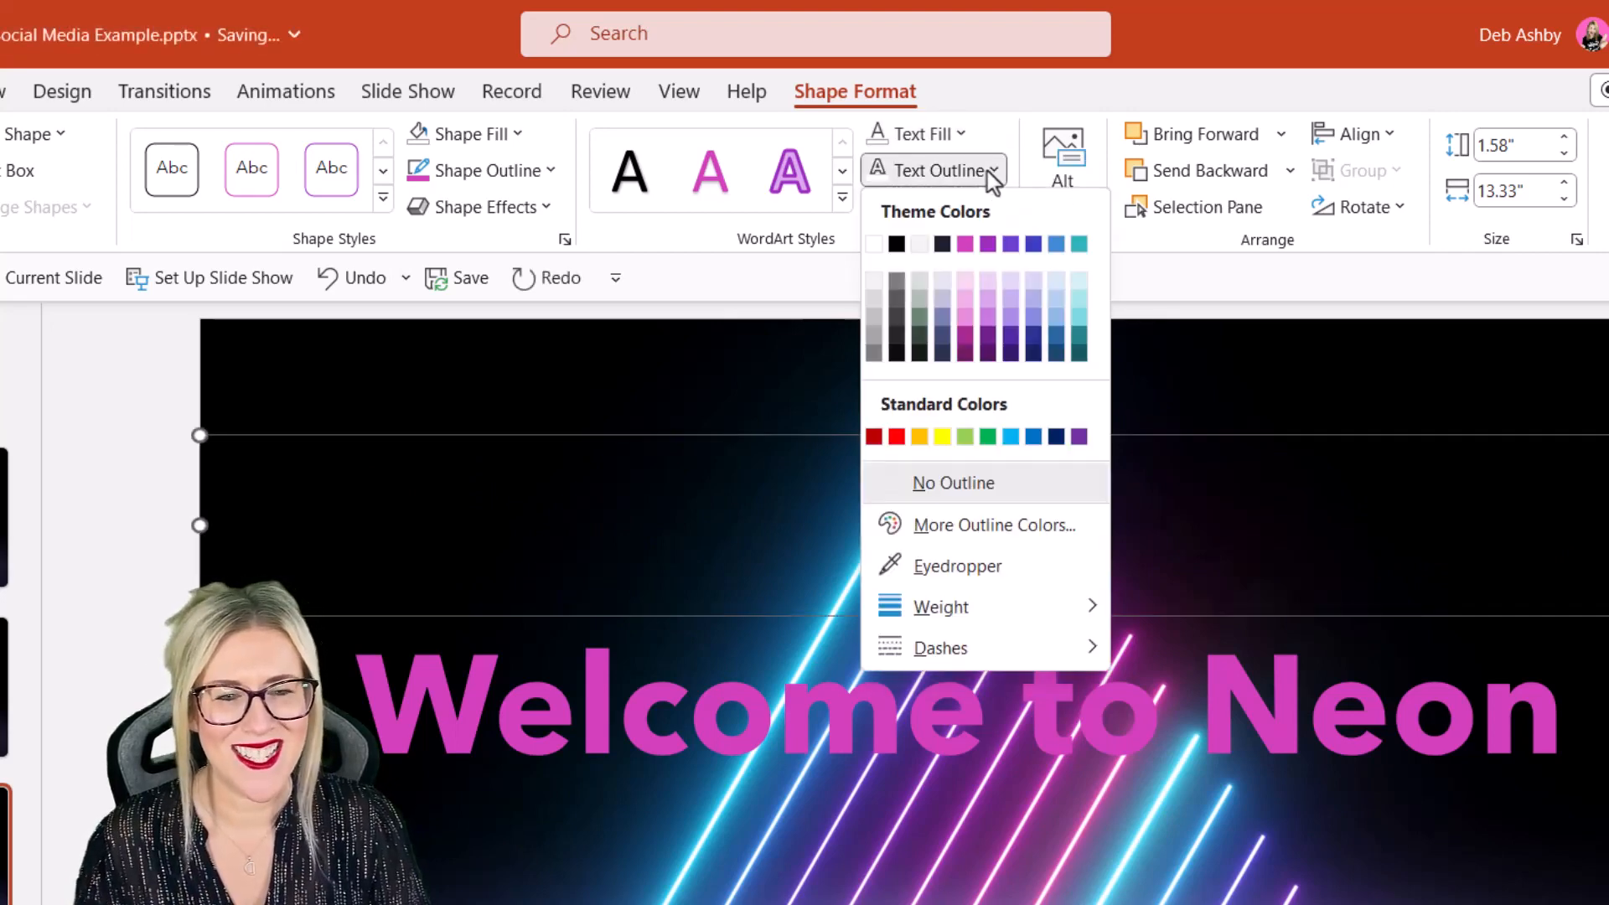
{"action": "left_click", "coordinate": [876, 245]}
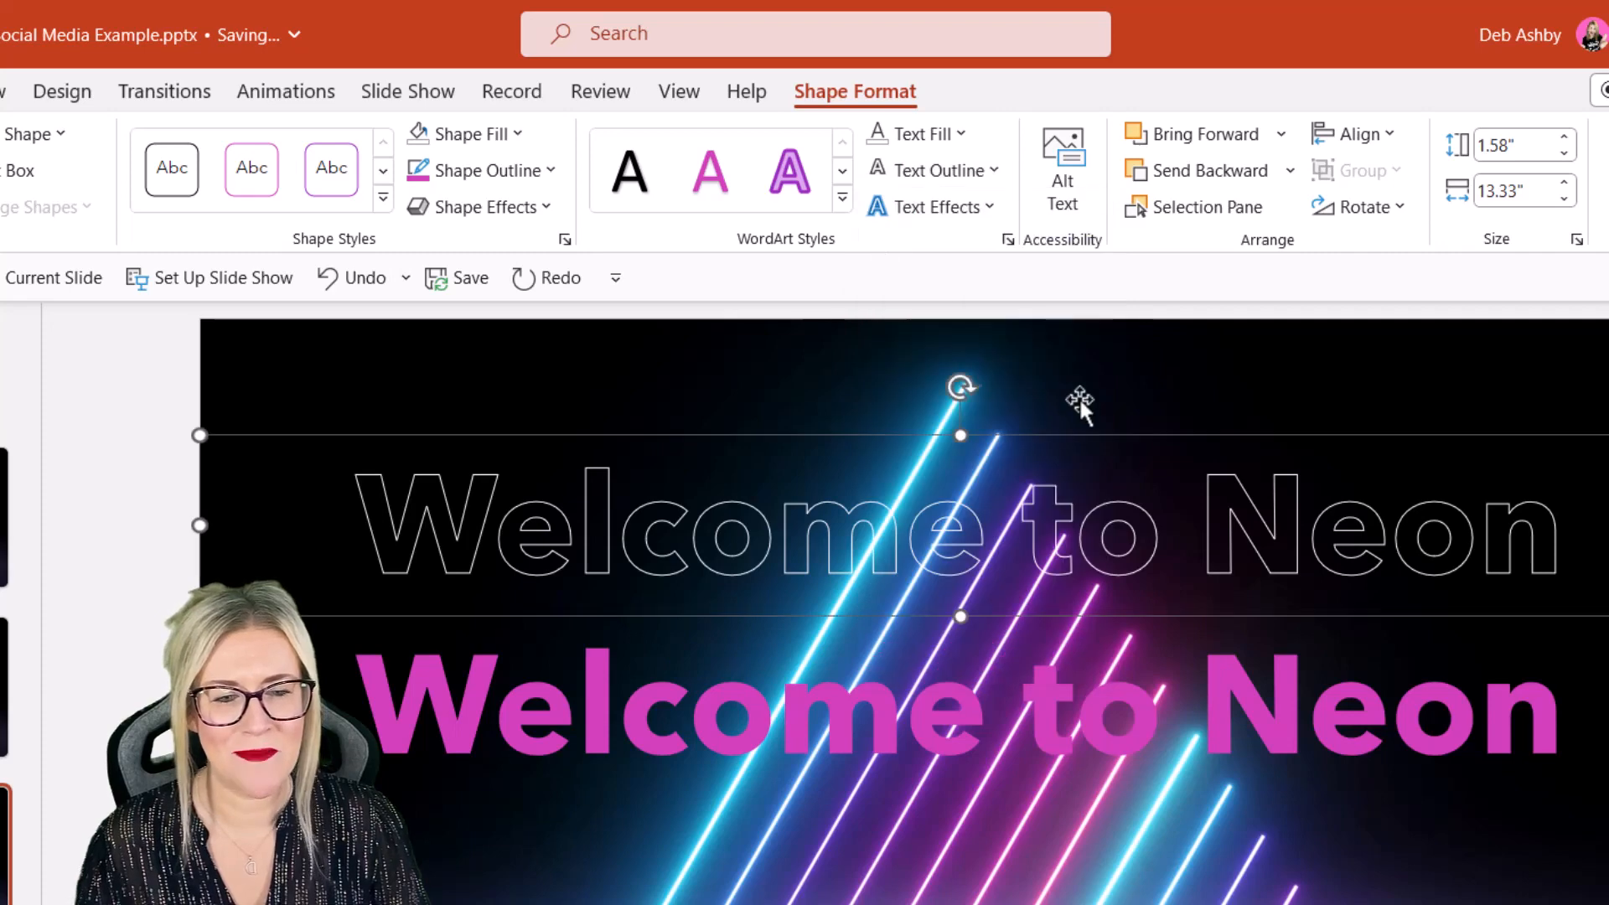
Set the white text outline's weight to 1½ pt and place the outlined text exactly over the pink "Welcome to Neon" text
{"action": "left_click", "coordinate": [990, 172]}
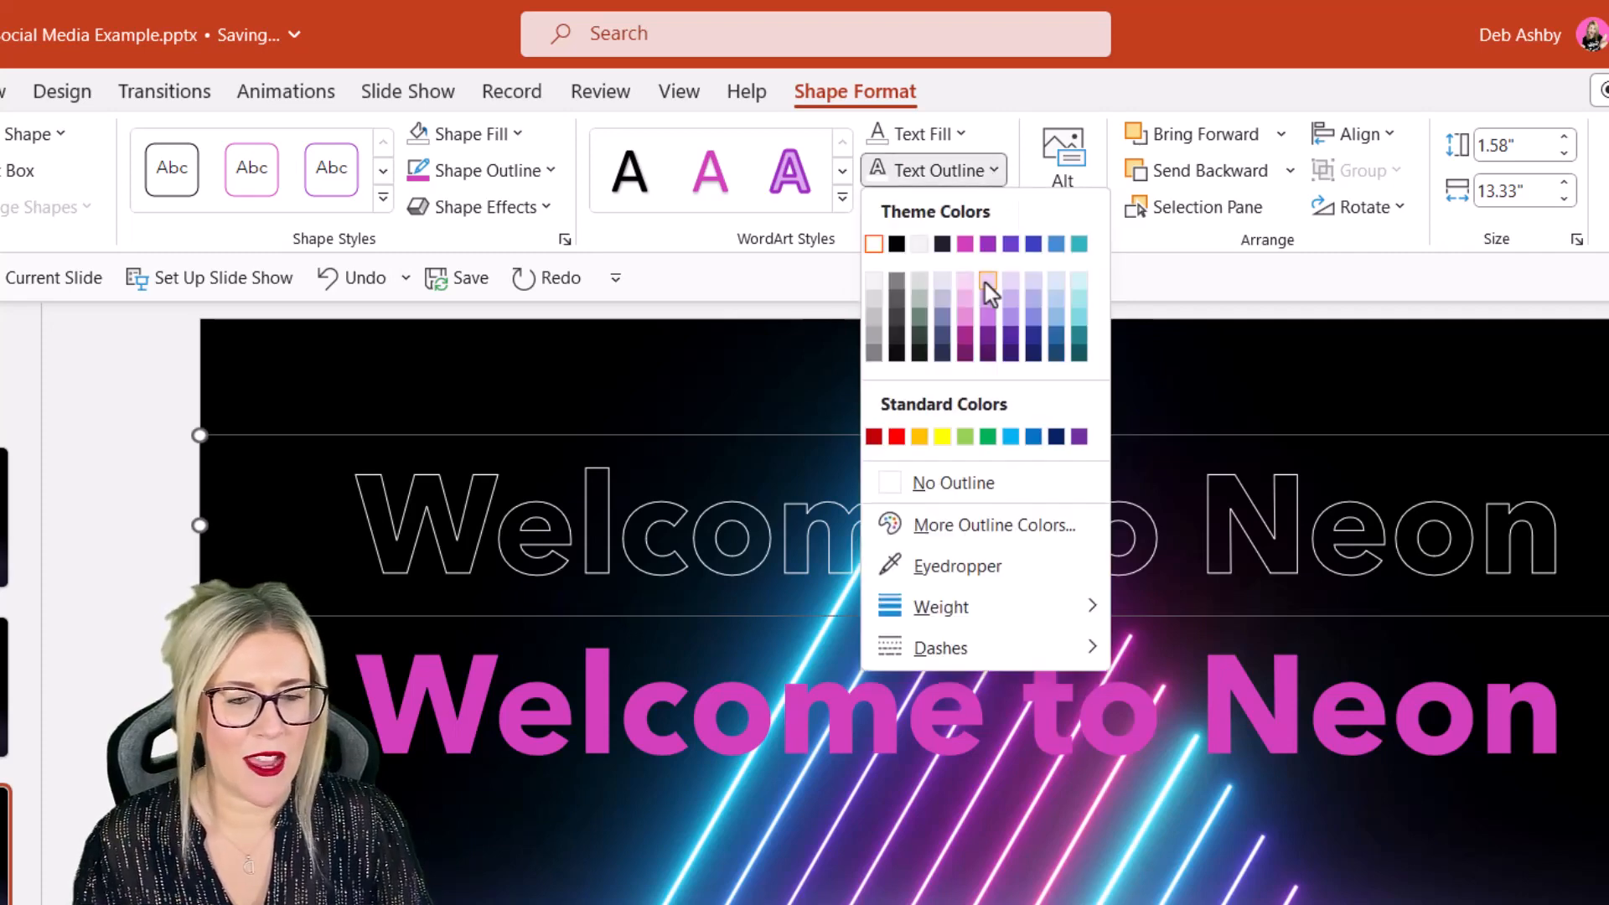
{"action": "mouse_move", "coordinate": [994, 624]}
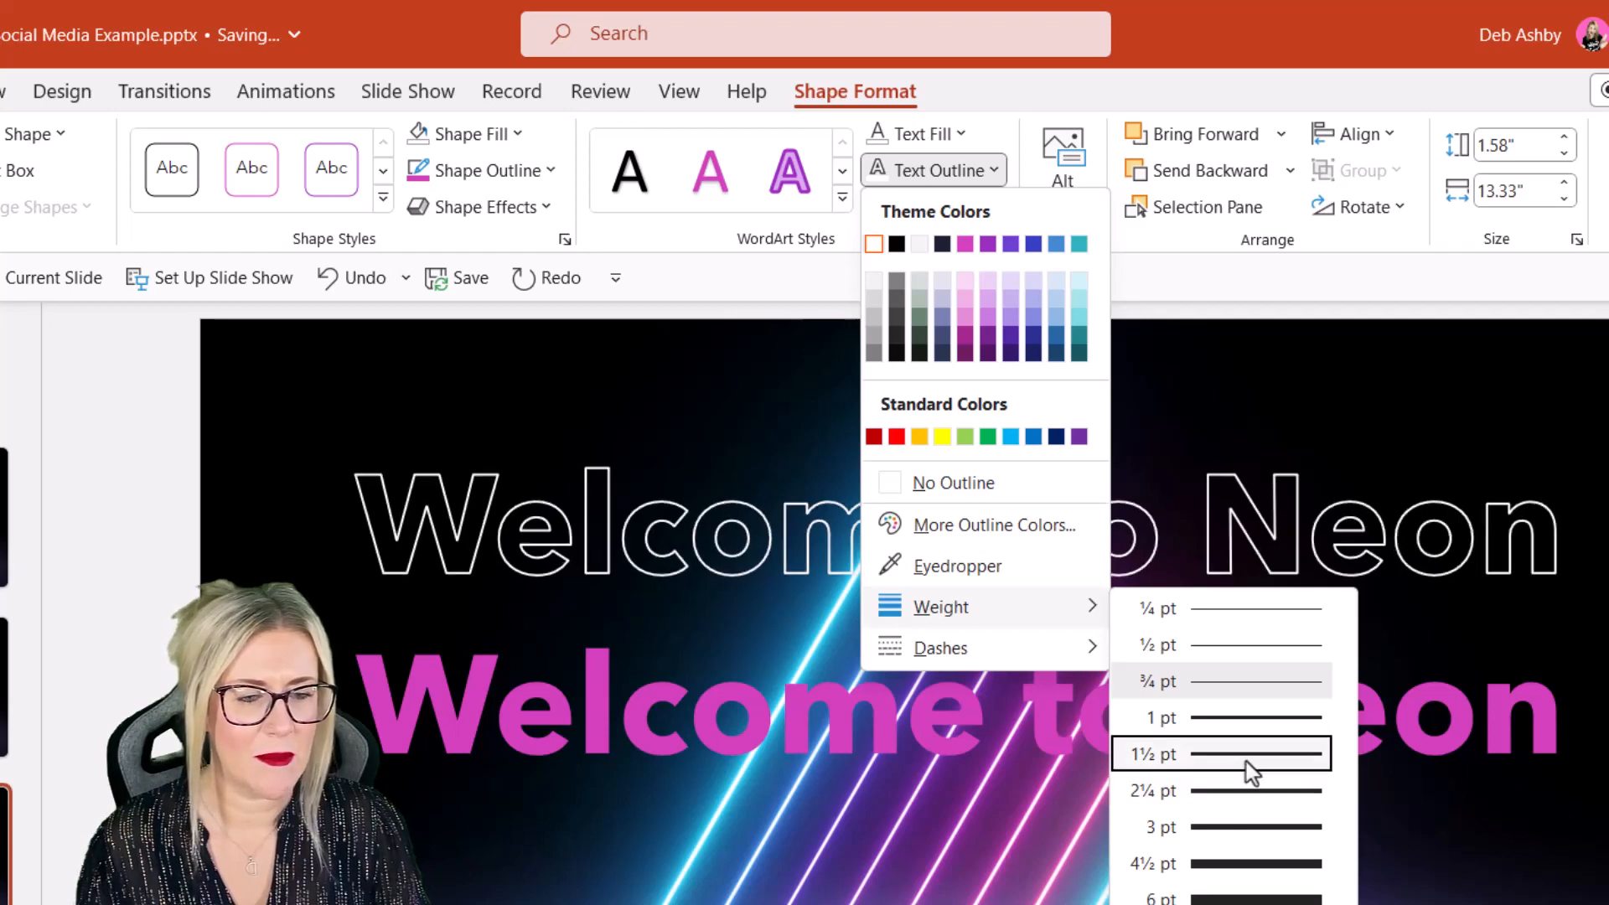
{"action": "left_click", "coordinate": [1245, 759]}
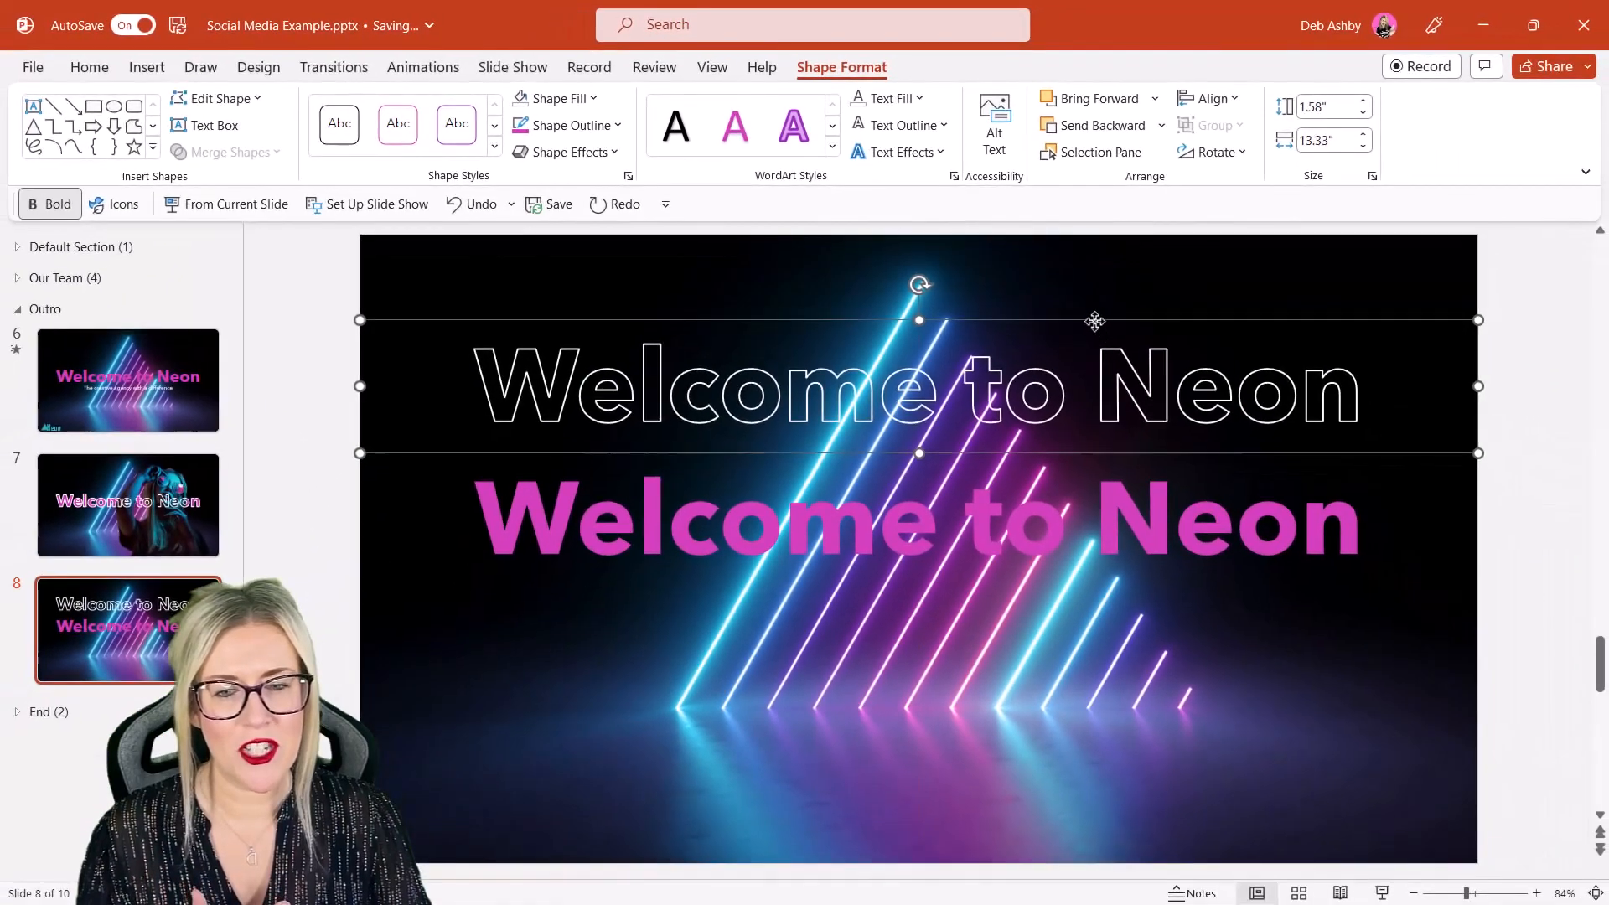
{"action": "left_click_drag", "start_coordinate": [1095, 321], "coordinate": [1094, 454]}
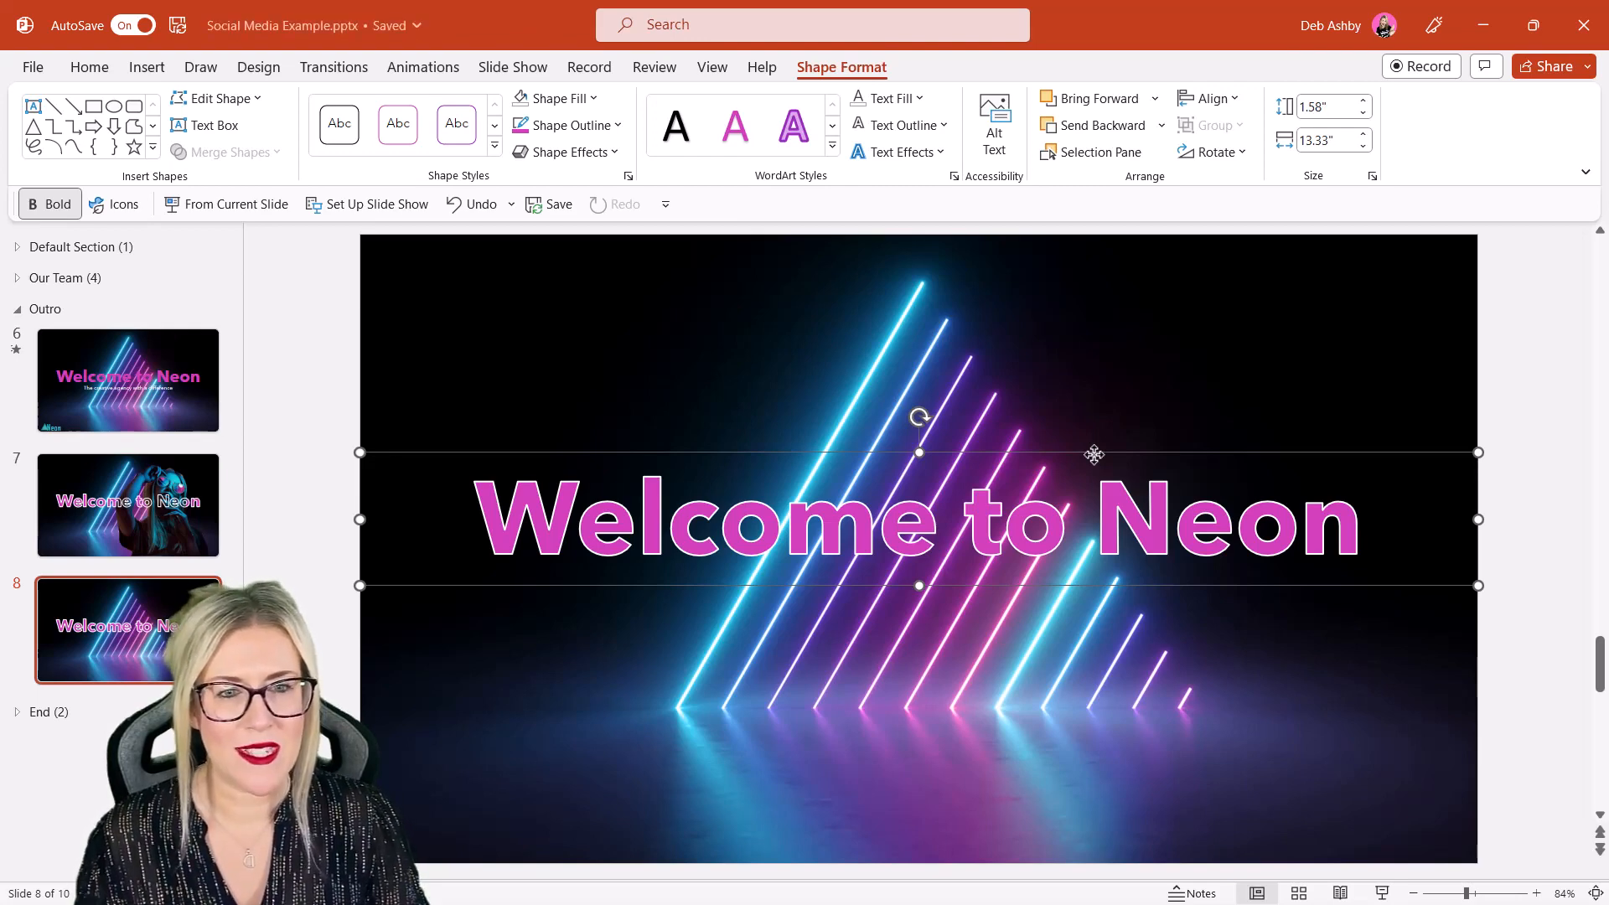
Display the slide's object list and rename the outlined text box TextBox 2 as "Text Outline"
{"action": "left_click", "coordinate": [1094, 155]}
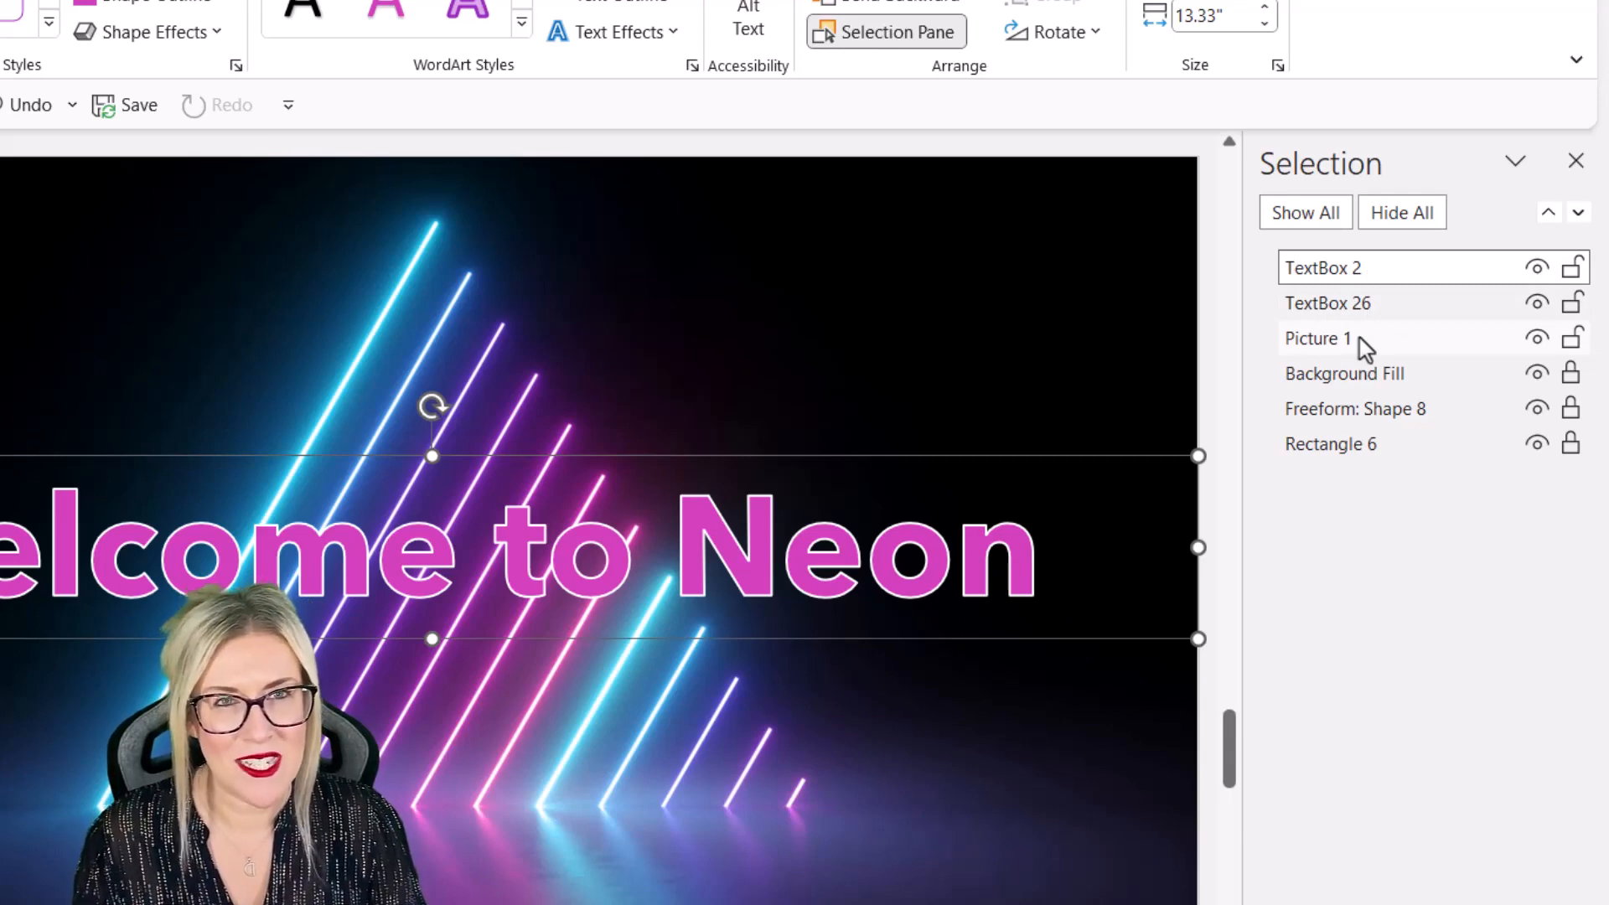
{"action": "left_click", "coordinate": [1353, 277]}
{"action": "left_click_drag", "start_coordinate": [1358, 269], "coordinate": [1244, 269]}
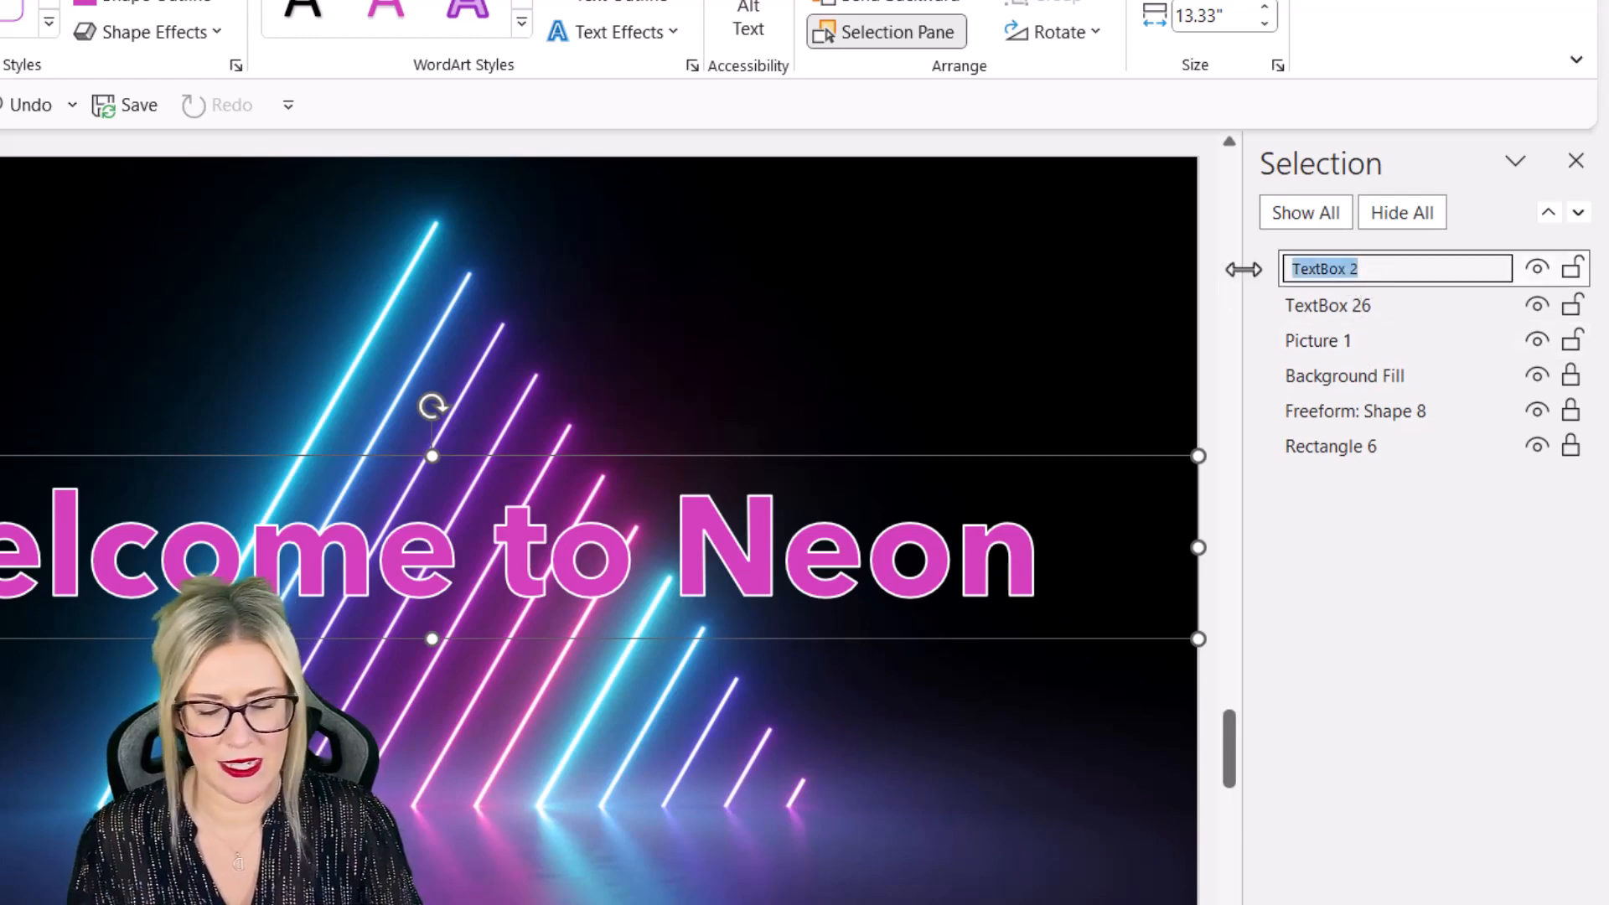
{"action": "type", "text": "Text Outln"}
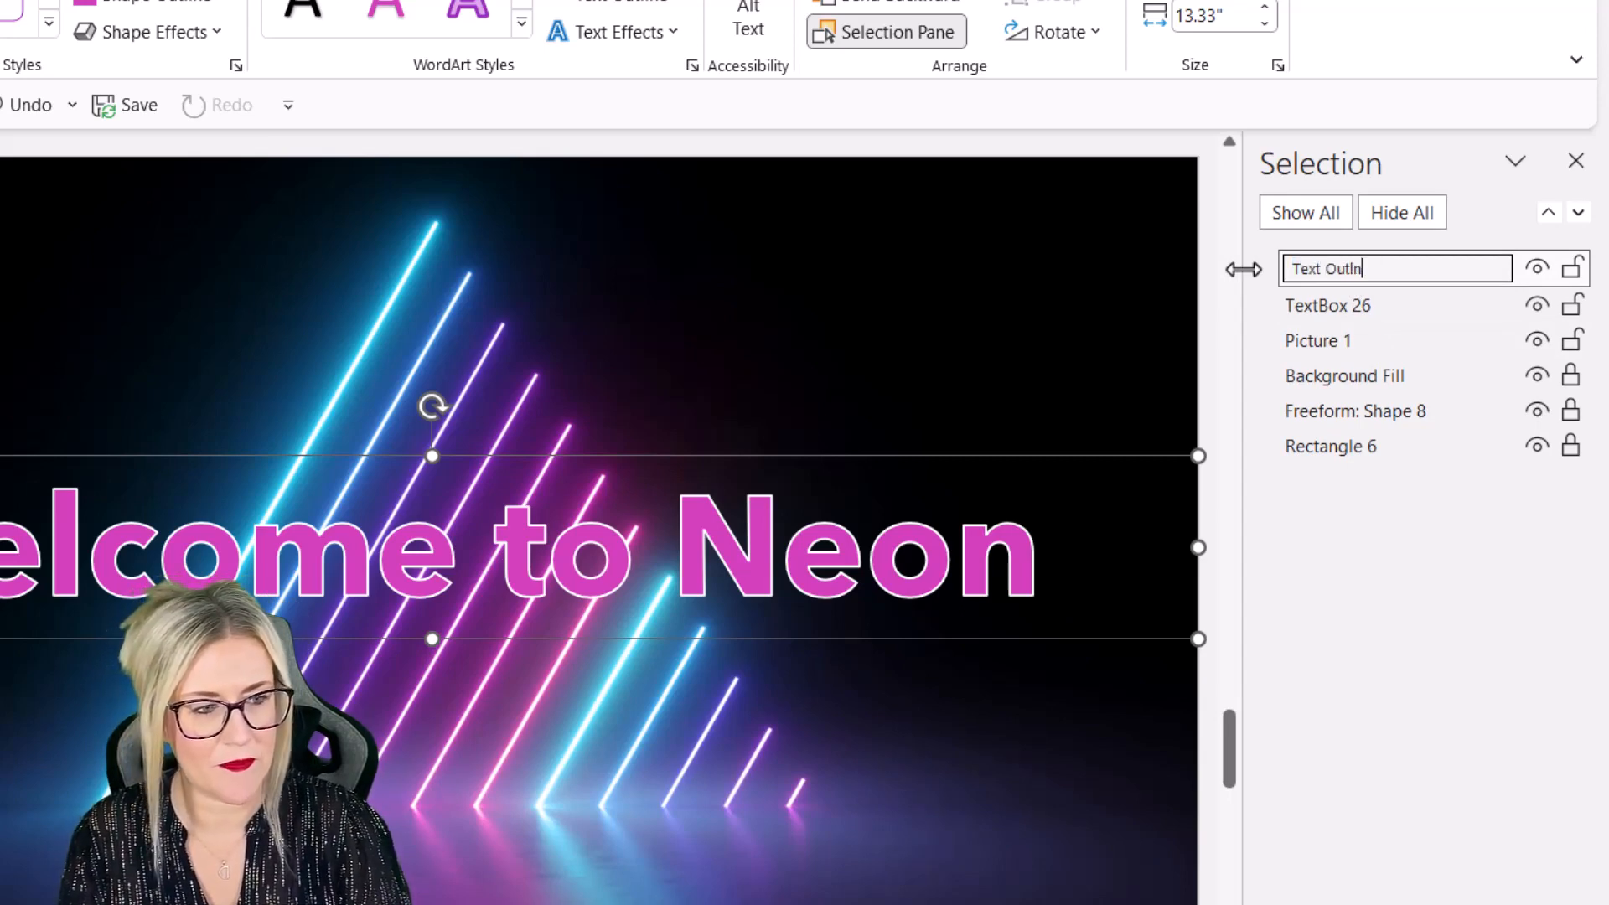
{"action": "key", "text": "BackSpace"}
{"action": "type", "text": "ine"}
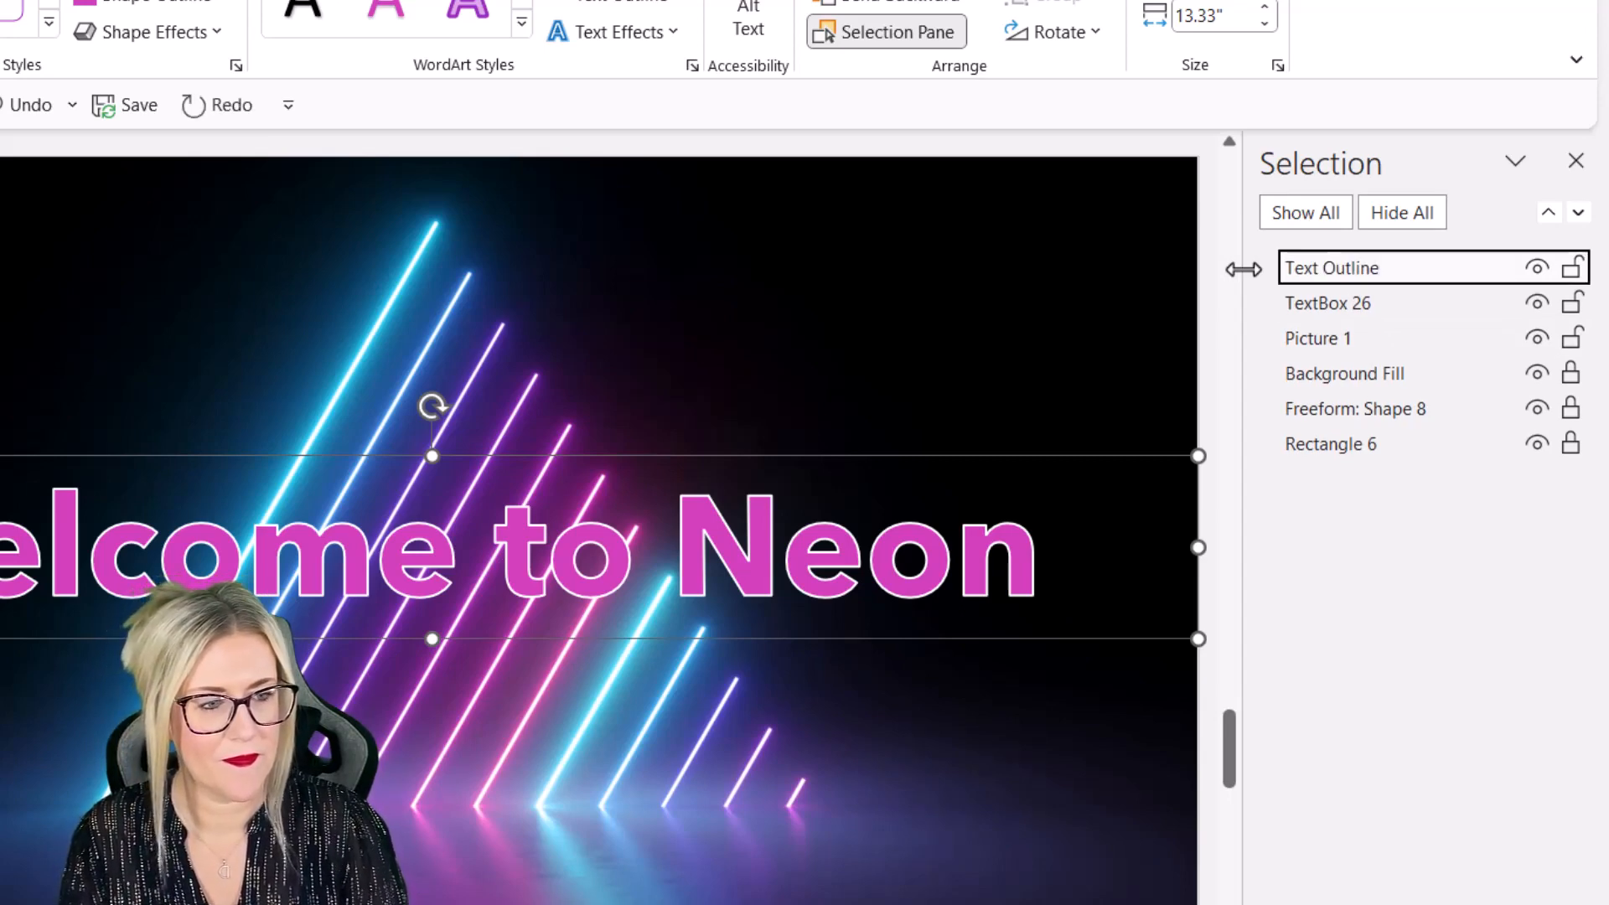
{"action": "key", "text": "Return"}
Rename the pink text box TextBox 26 as "Original Text"
{"action": "left_click", "coordinate": [1376, 305]}
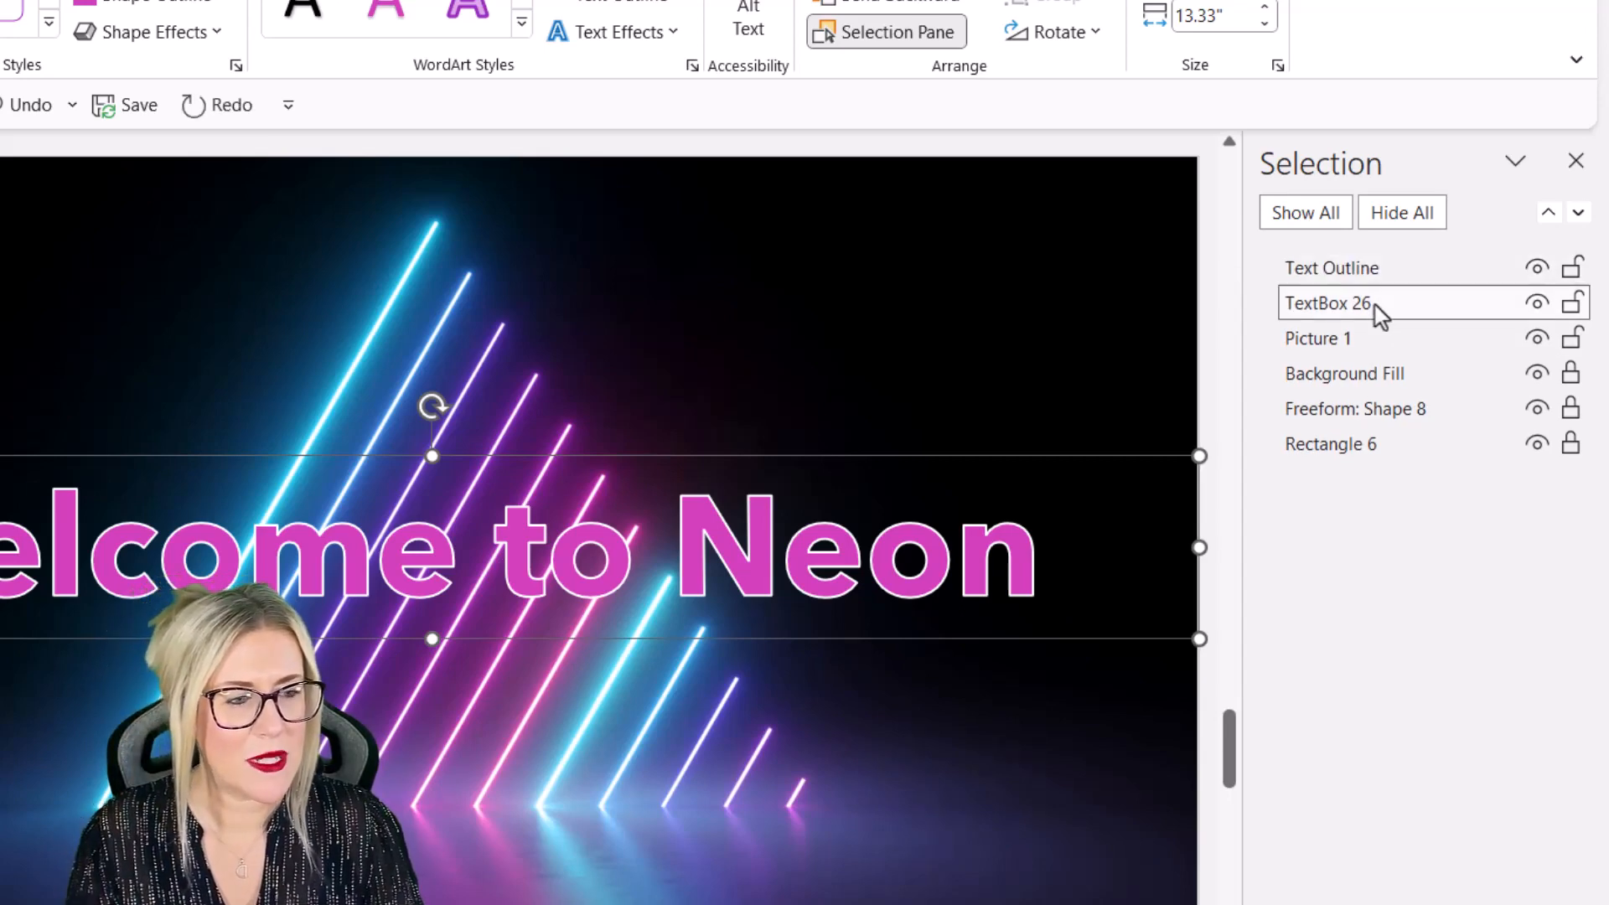
{"action": "left_click", "coordinate": [1391, 305]}
{"action": "key", "text": "ctrl+a"}
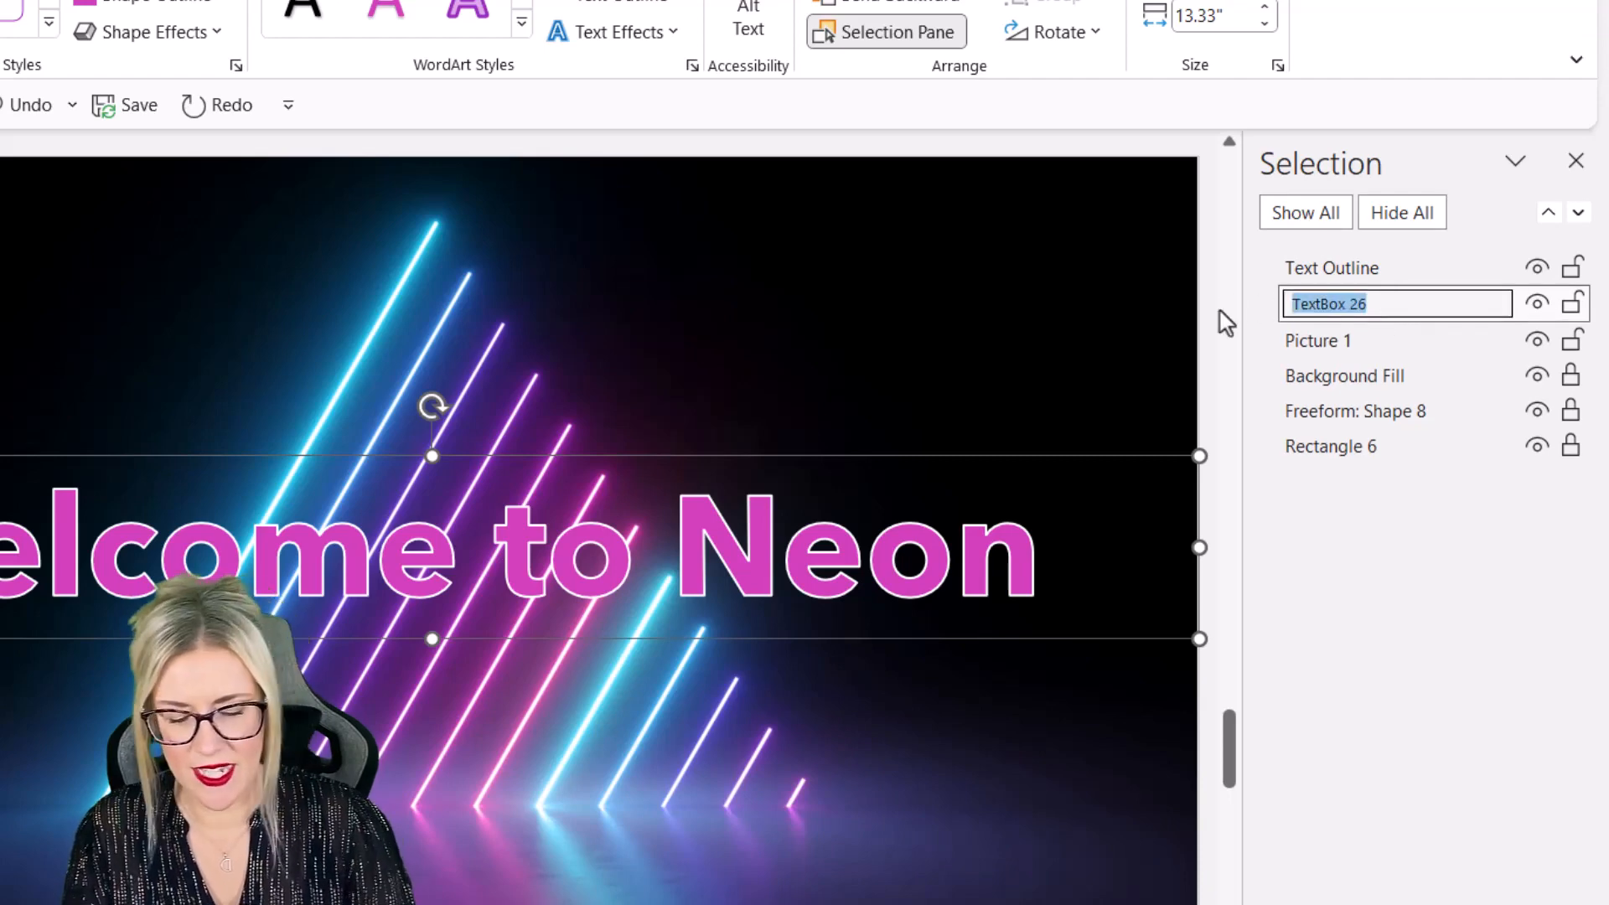
{"action": "type", "text": "Orig"}
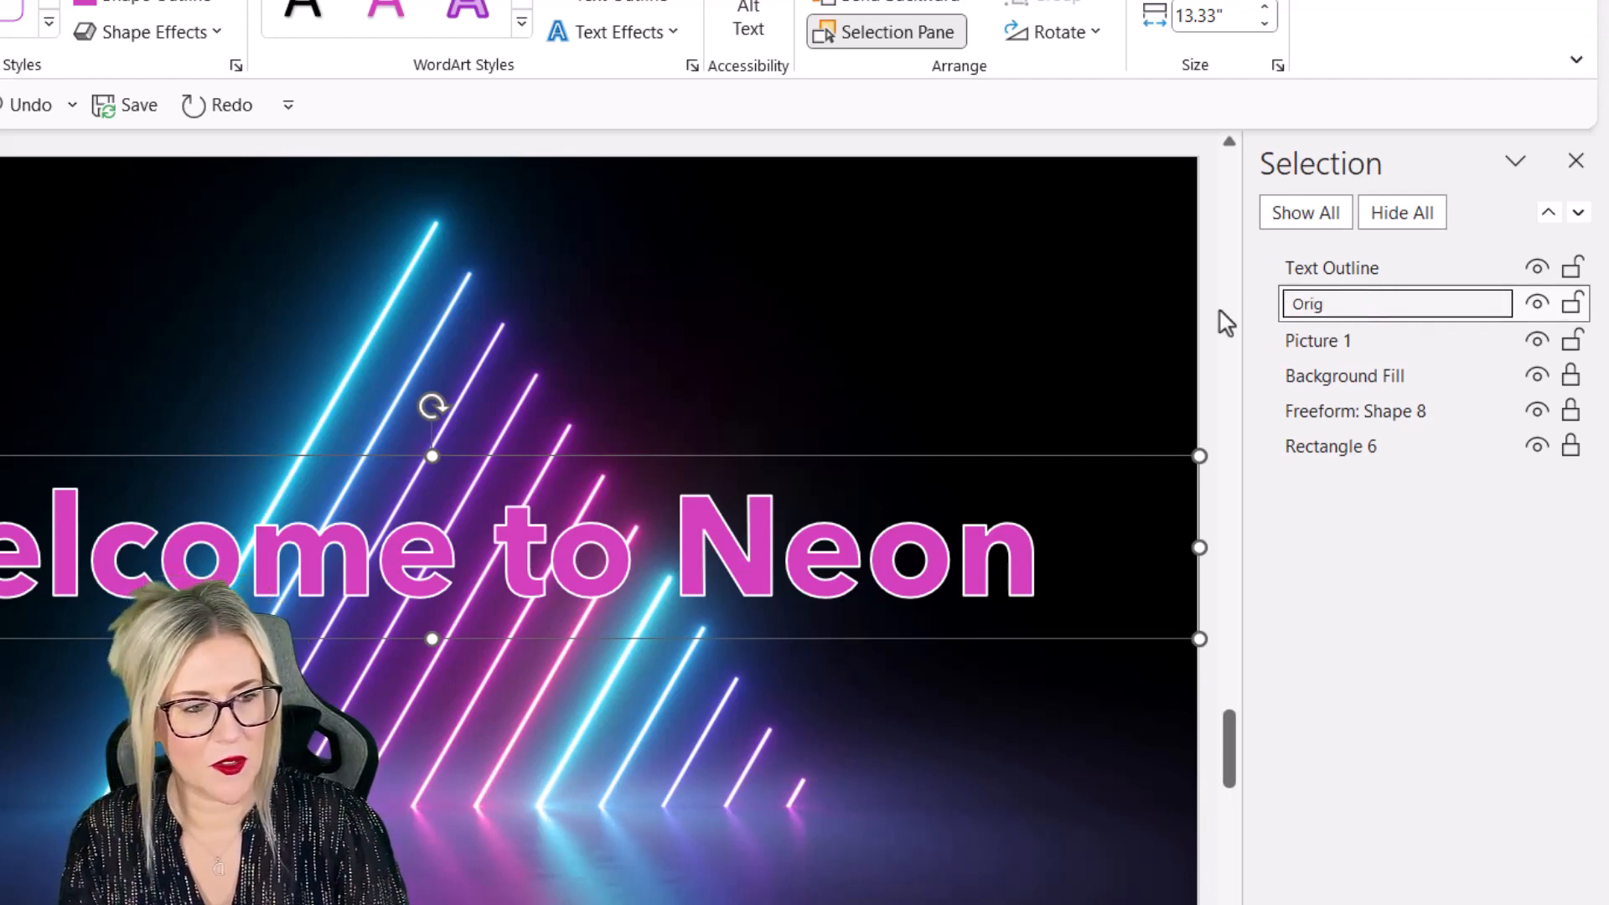
{"action": "type", "text": "inal Tex"}
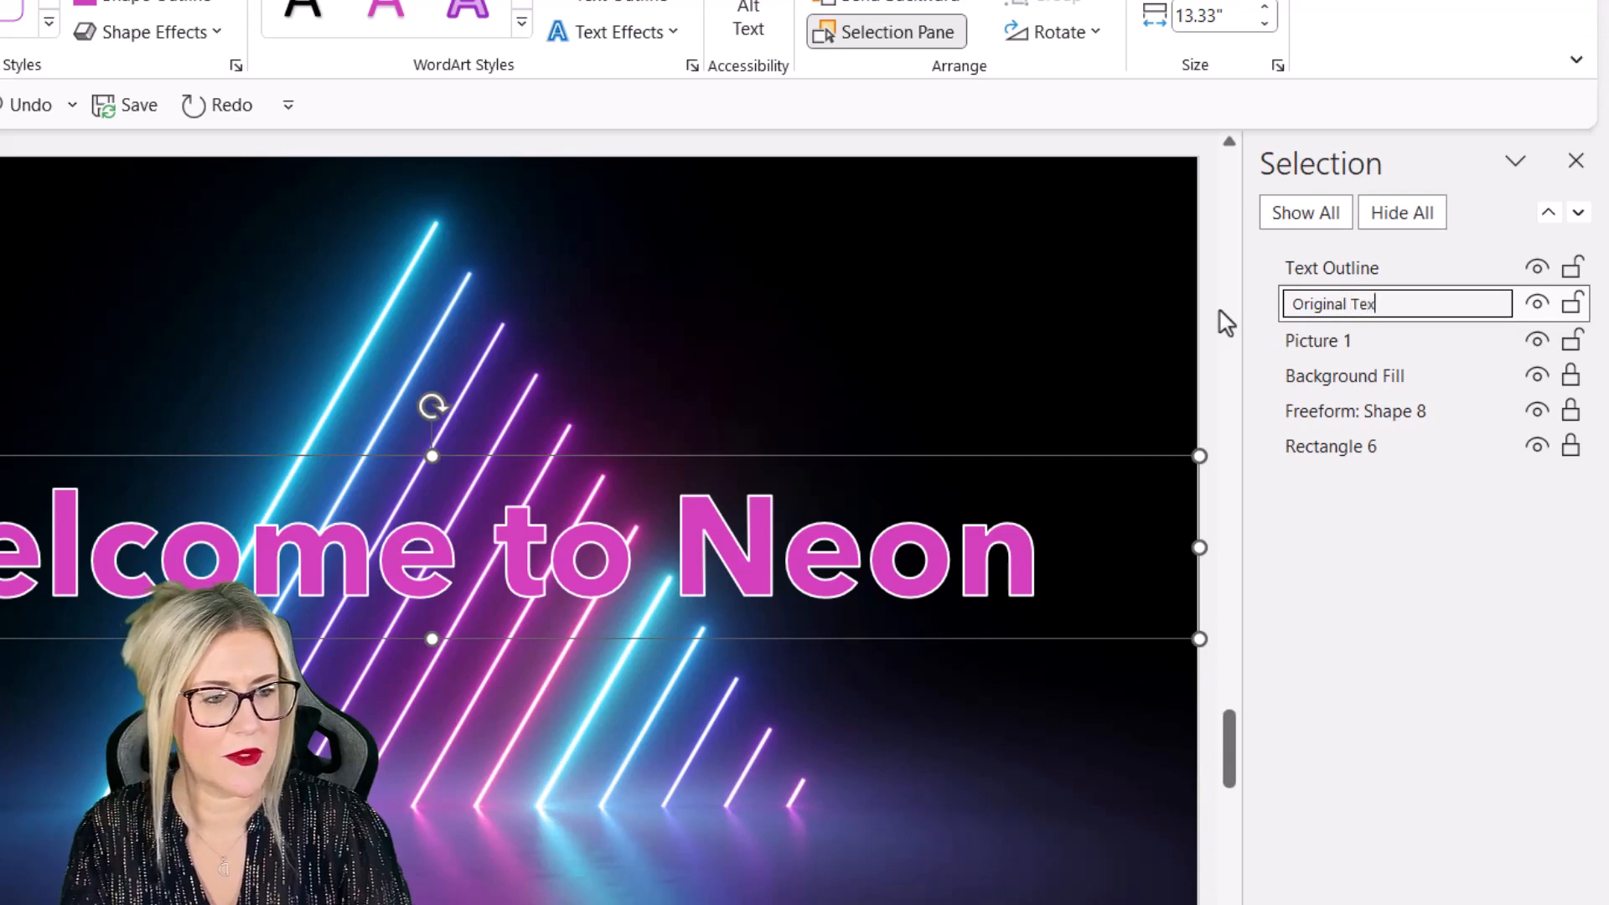
{"action": "type", "text": "t"}
{"action": "key", "text": "Tab"}
Rename the picture object Picture 1 as "Neon Image"
{"action": "type", "text": "N"}
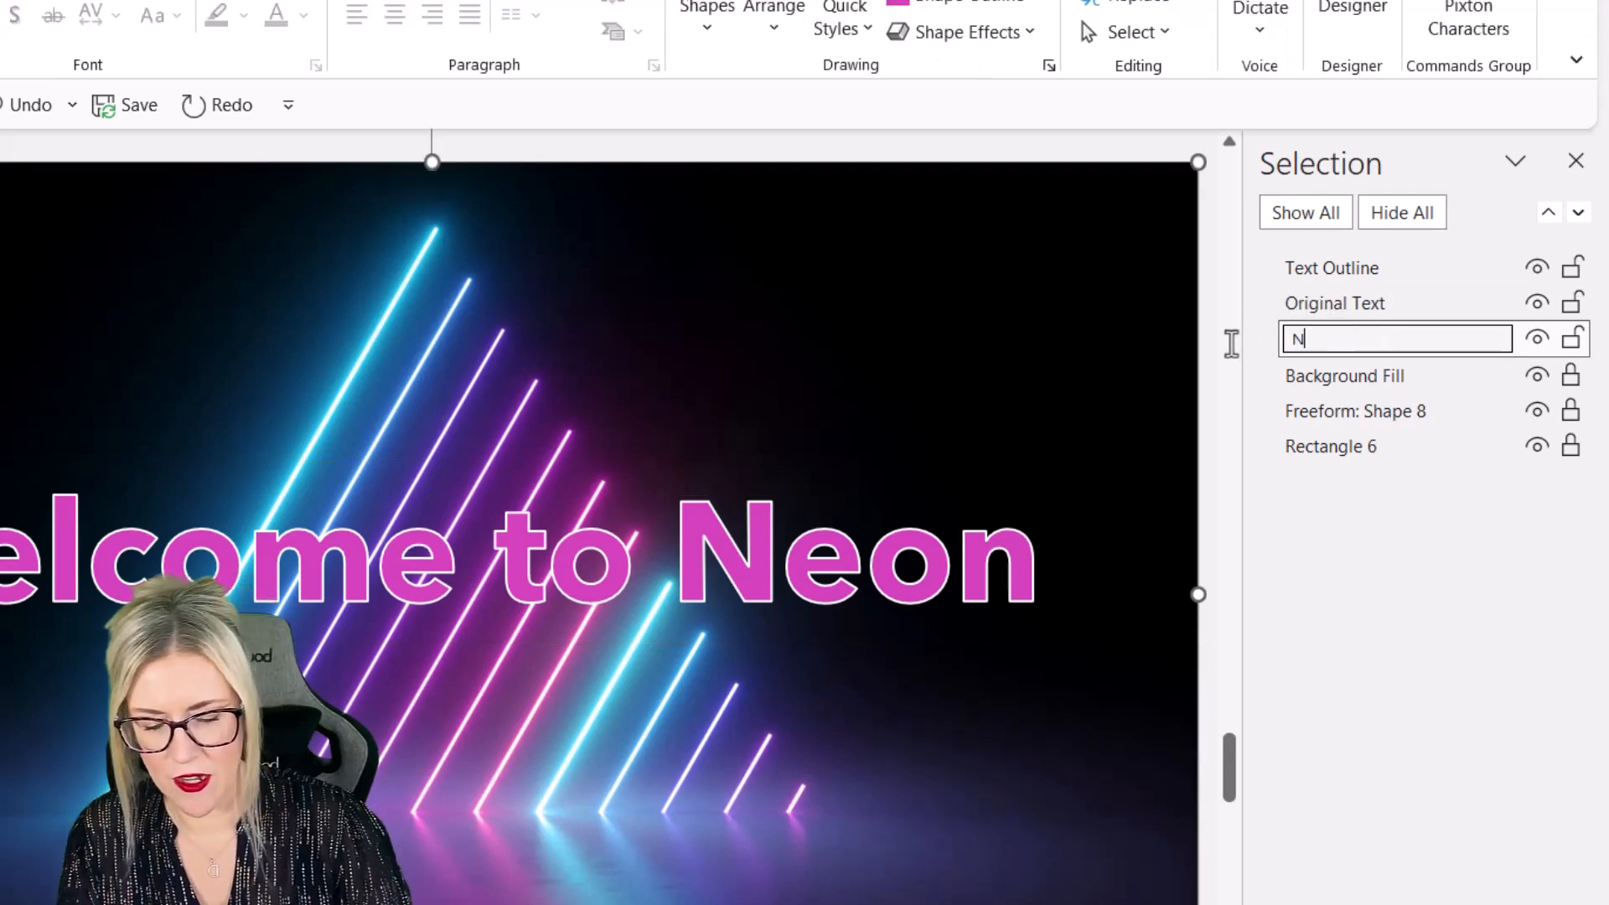
{"action": "type", "text": "eon Image"}
{"action": "key", "text": "Return"}
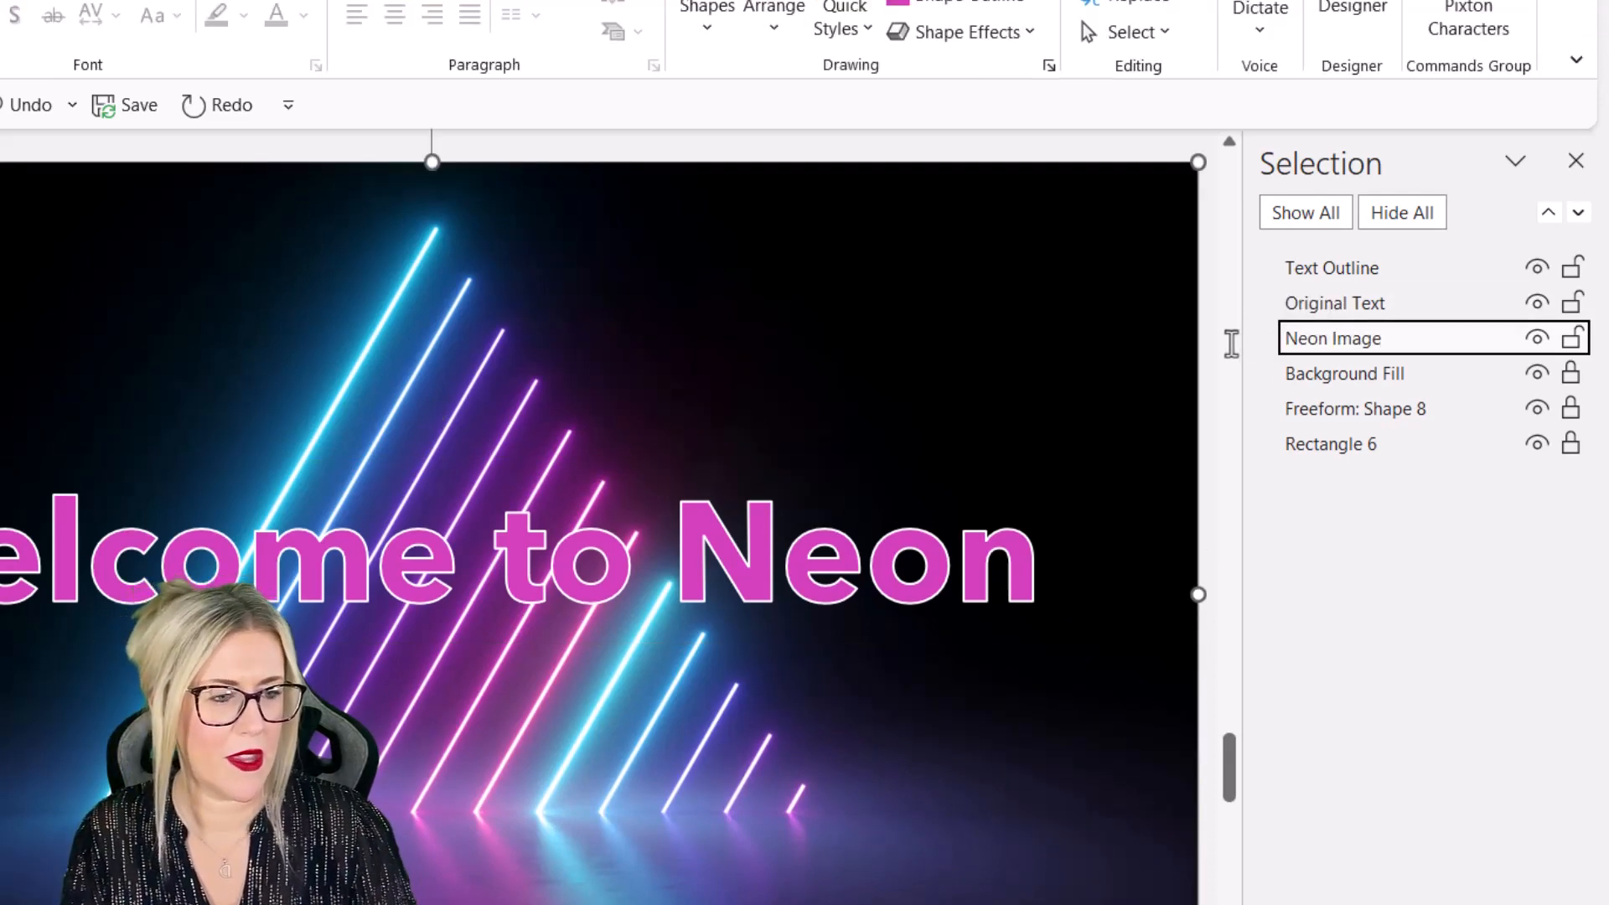
Delete the unneeded Freeform: Shape 8 and Rectangle 6 objects from the slide
{"action": "left_click", "coordinate": [1386, 375]}
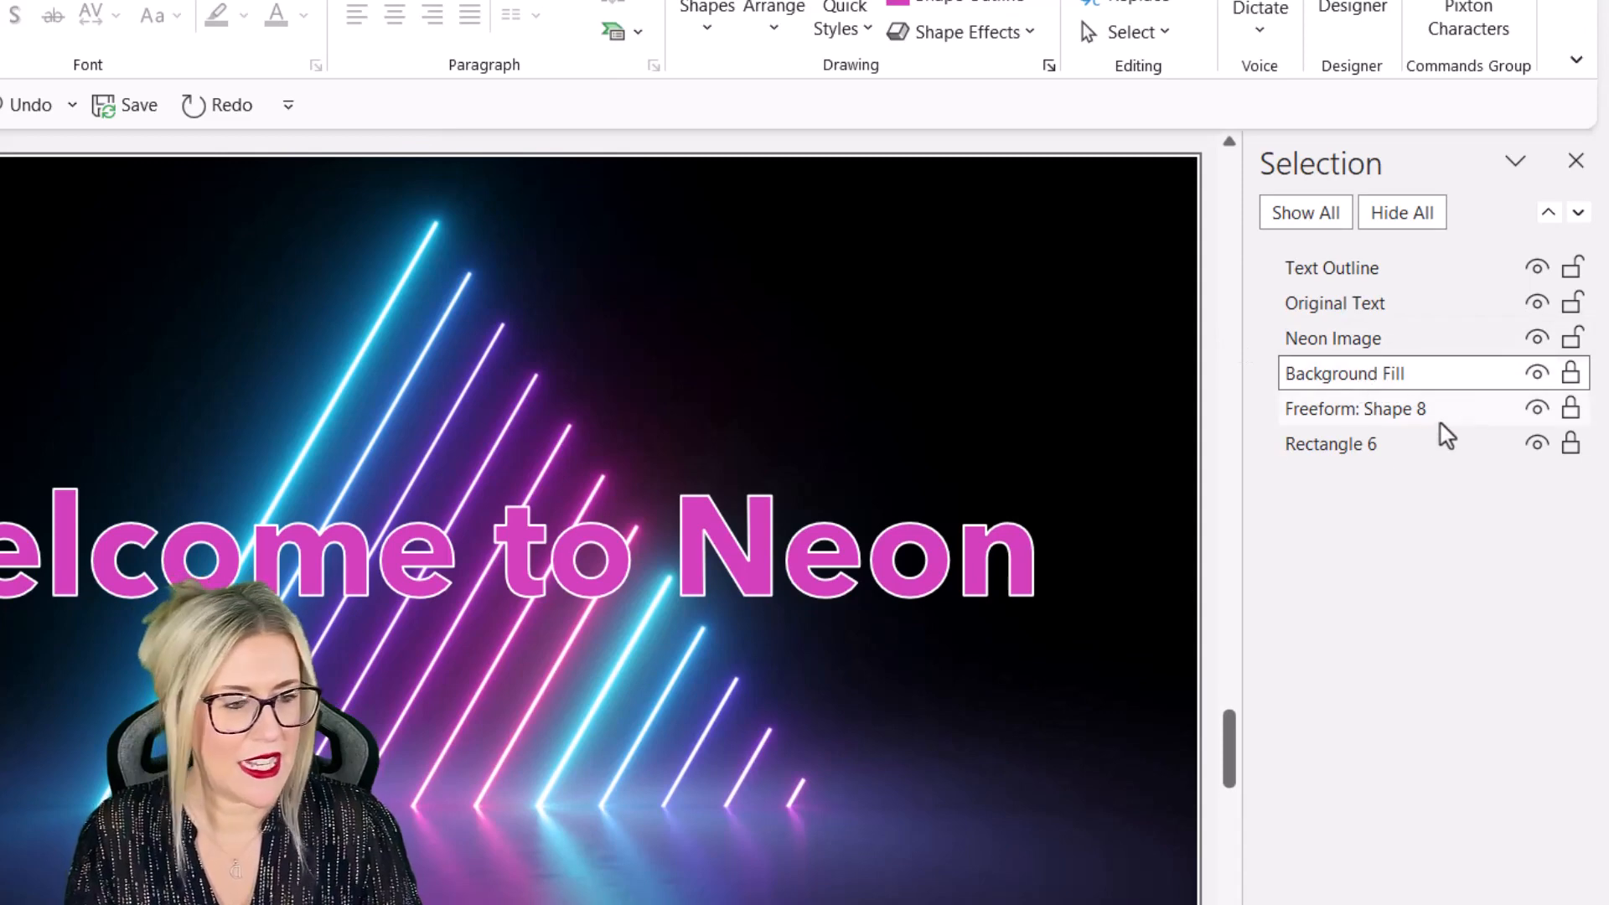
{"action": "left_click", "coordinate": [1350, 413]}
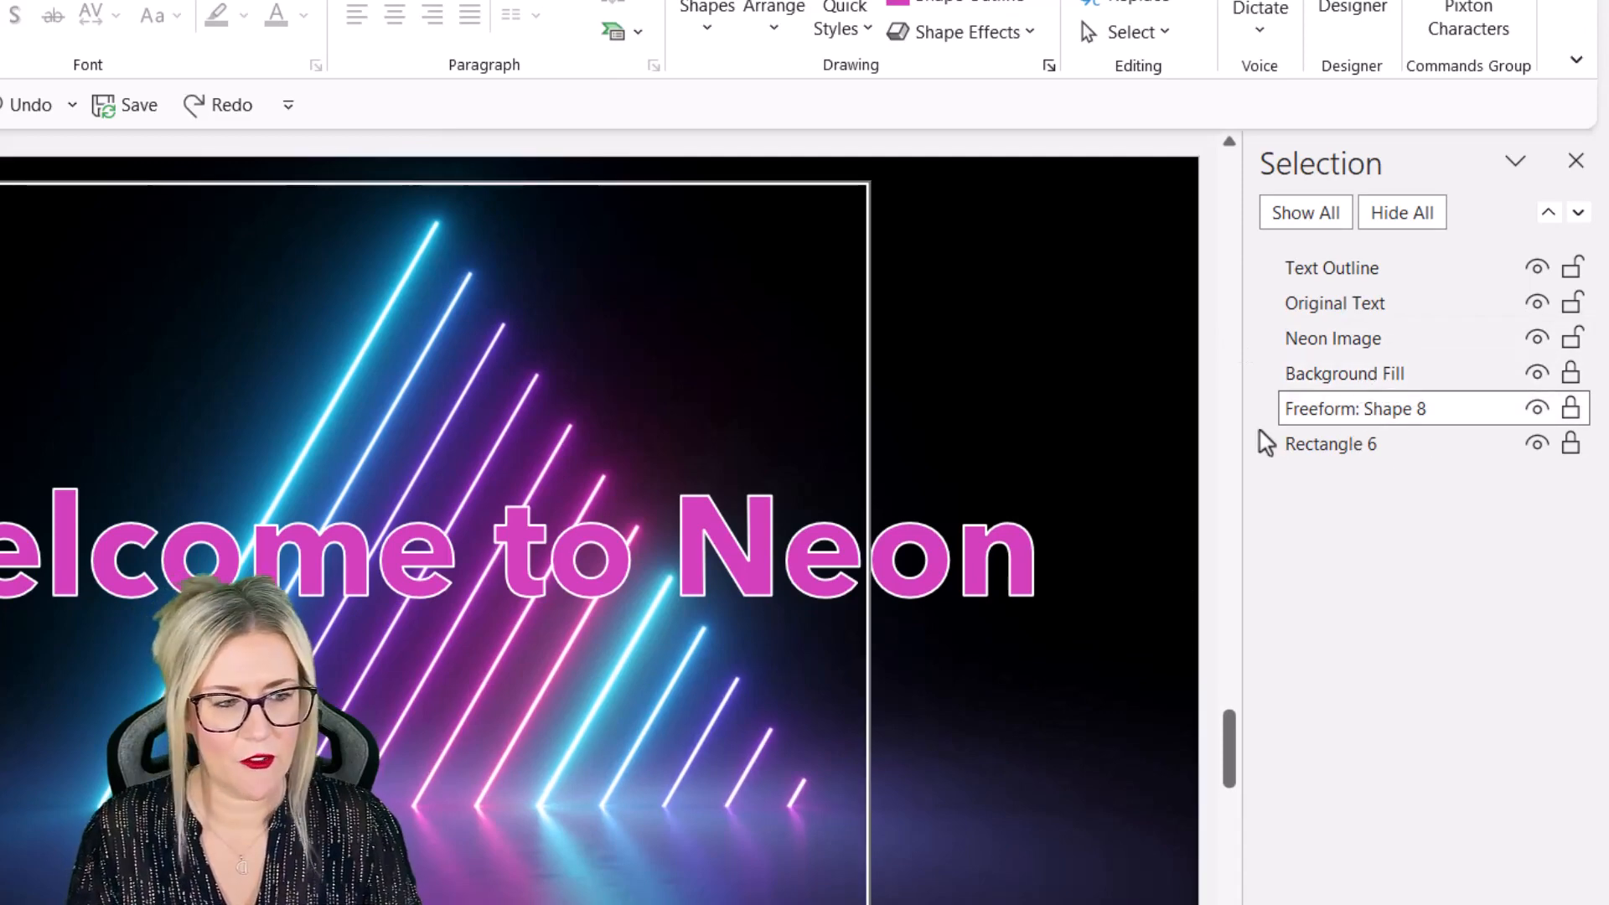
{"action": "key", "text": "Delete"}
{"action": "left_click", "coordinate": [1353, 419]}
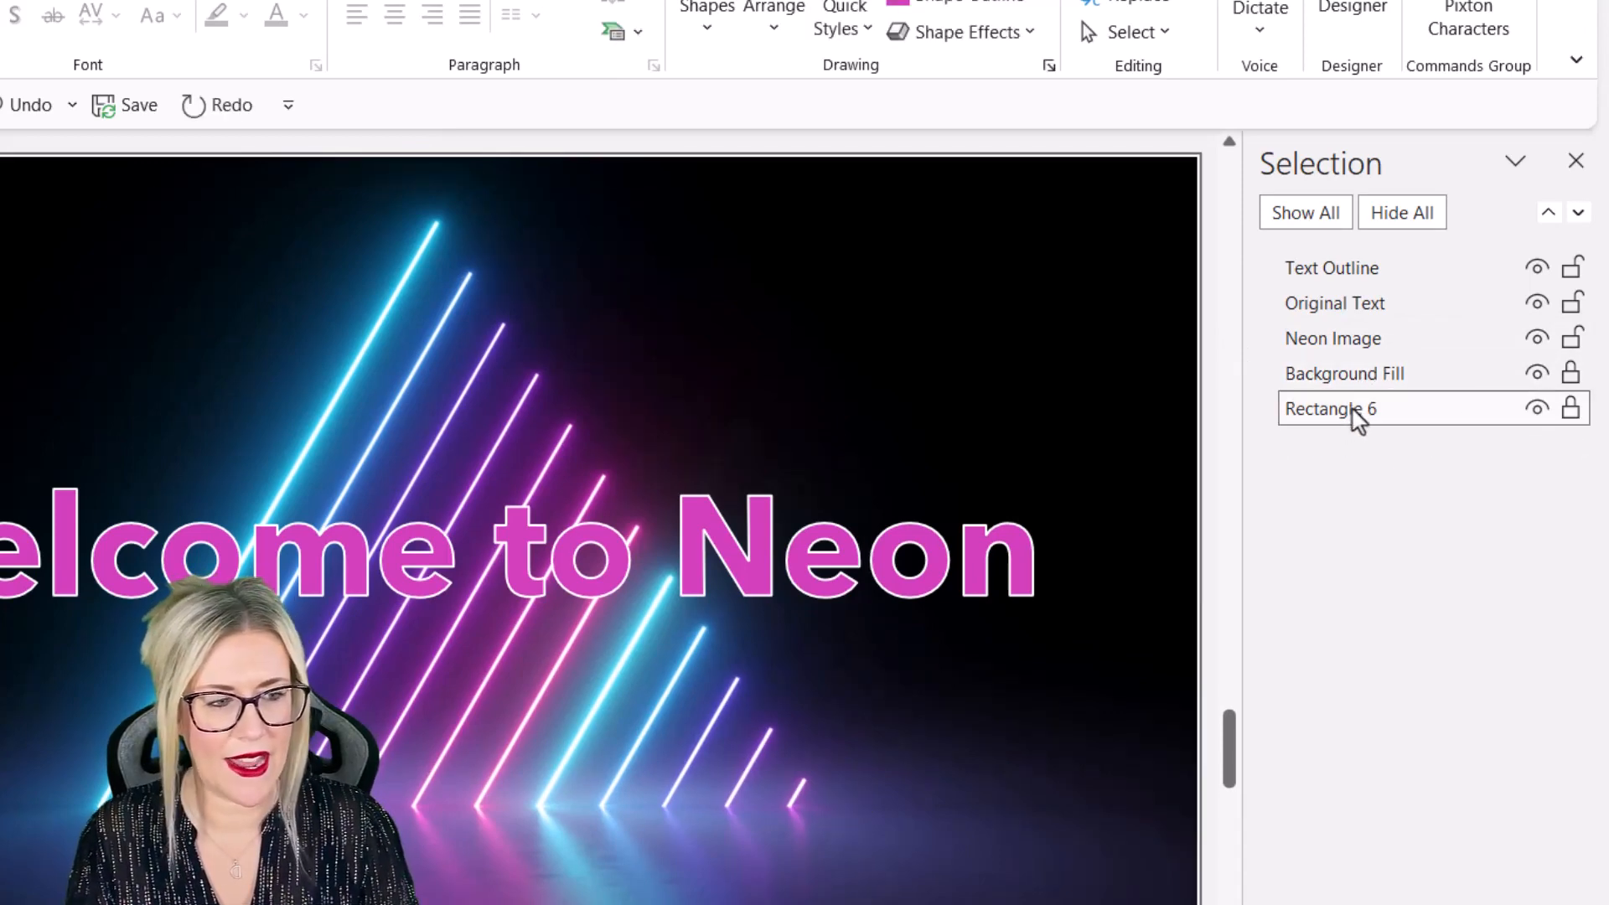
{"action": "key", "text": "Delete"}
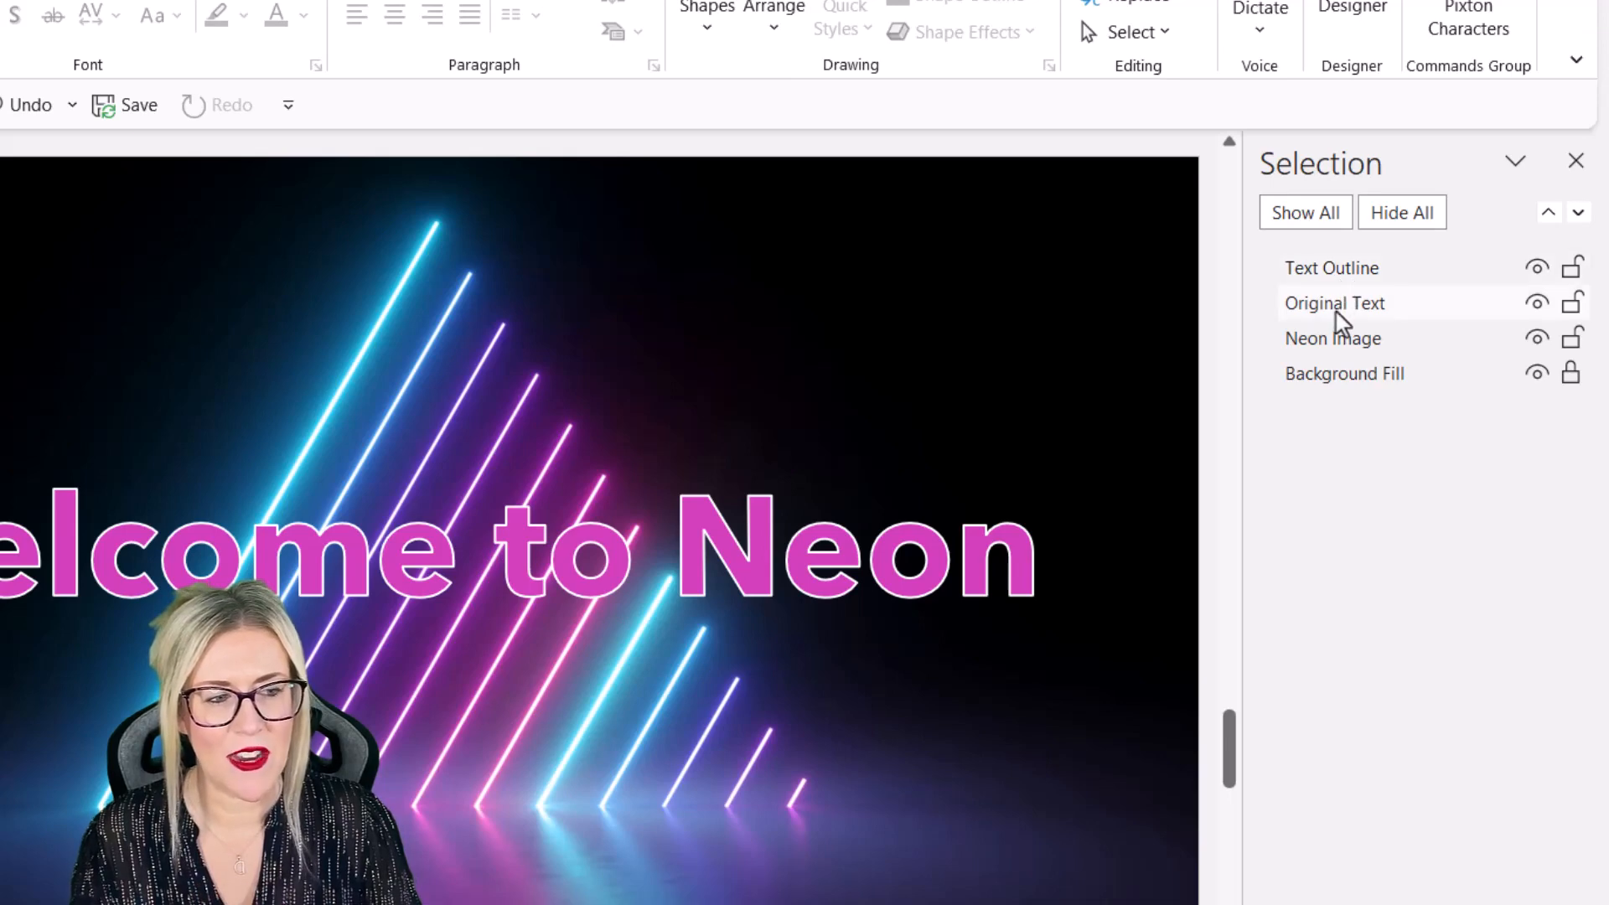
Try moving Background Fill to the front of the layer order and return it, and do the same with Neon Image
{"action": "left_click", "coordinate": [1339, 276]}
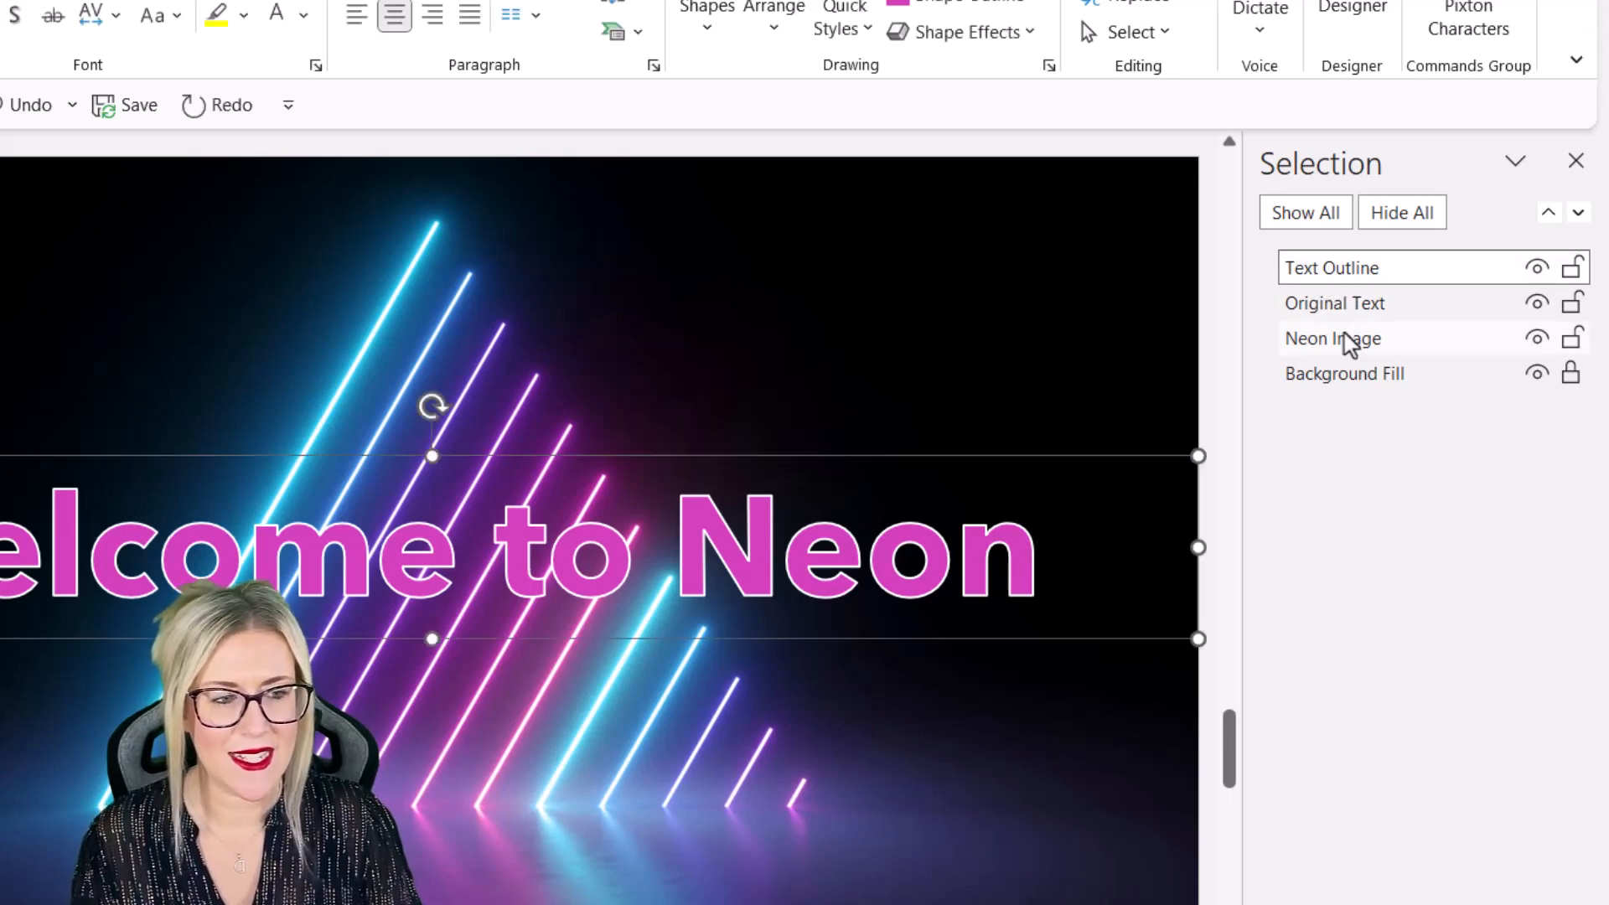
{"action": "left_click", "coordinate": [1345, 343]}
{"action": "left_click", "coordinate": [1350, 375]}
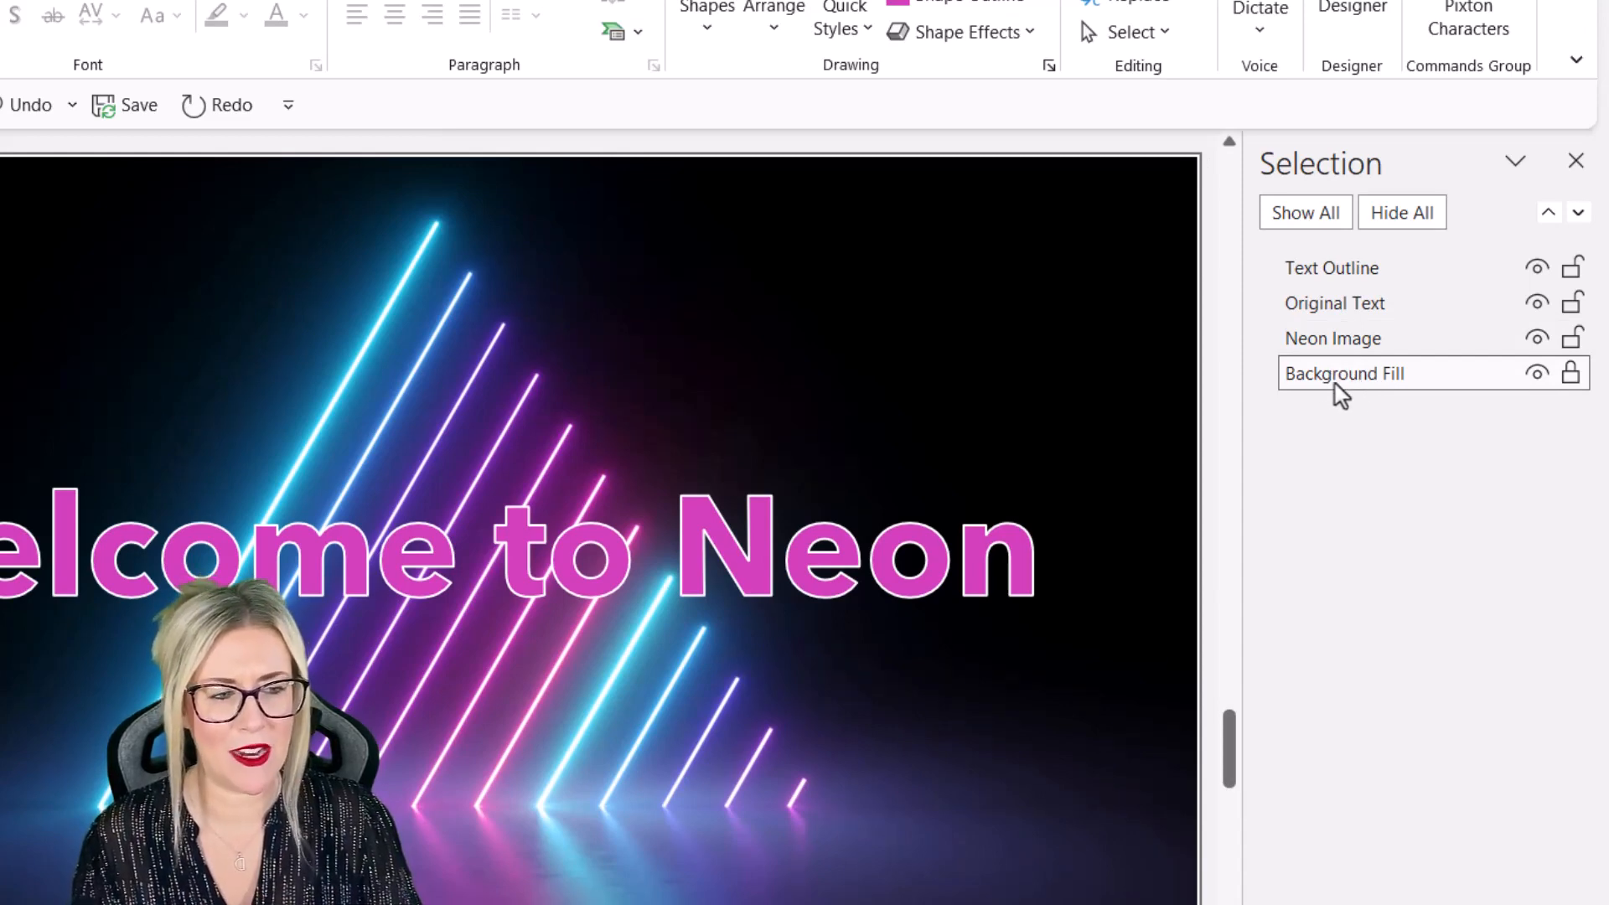
{"action": "left_click_drag", "start_coordinate": [1333, 384], "coordinate": [1322, 262]}
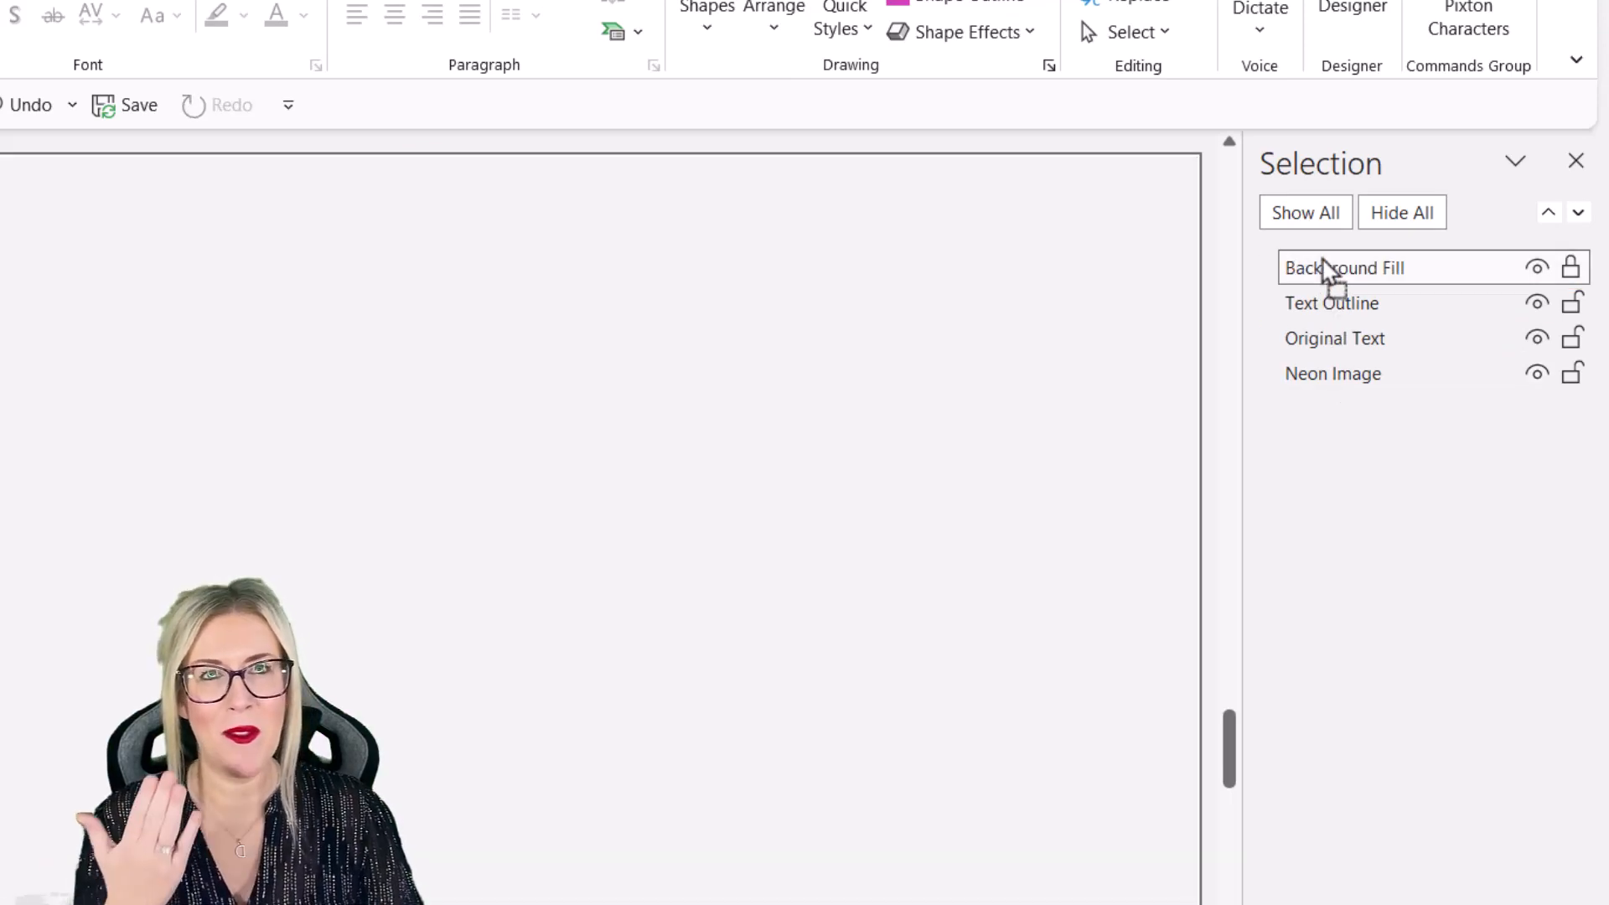
{"action": "left_click_drag", "start_coordinate": [1322, 260], "coordinate": [1340, 414]}
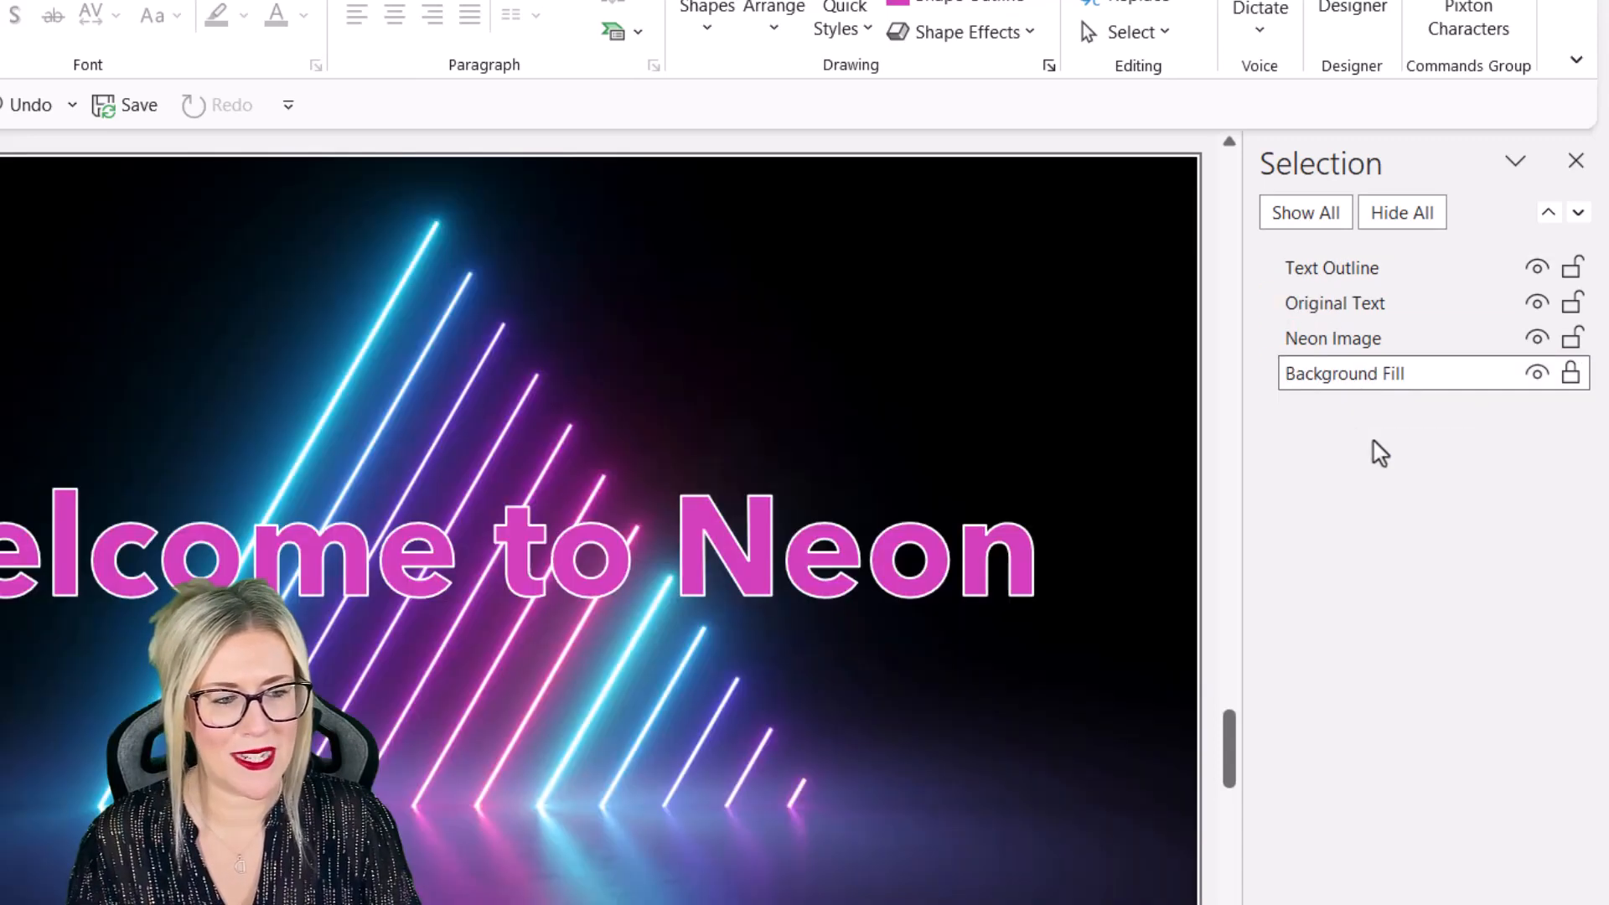
{"action": "left_click_drag", "start_coordinate": [1319, 345], "coordinate": [1316, 266]}
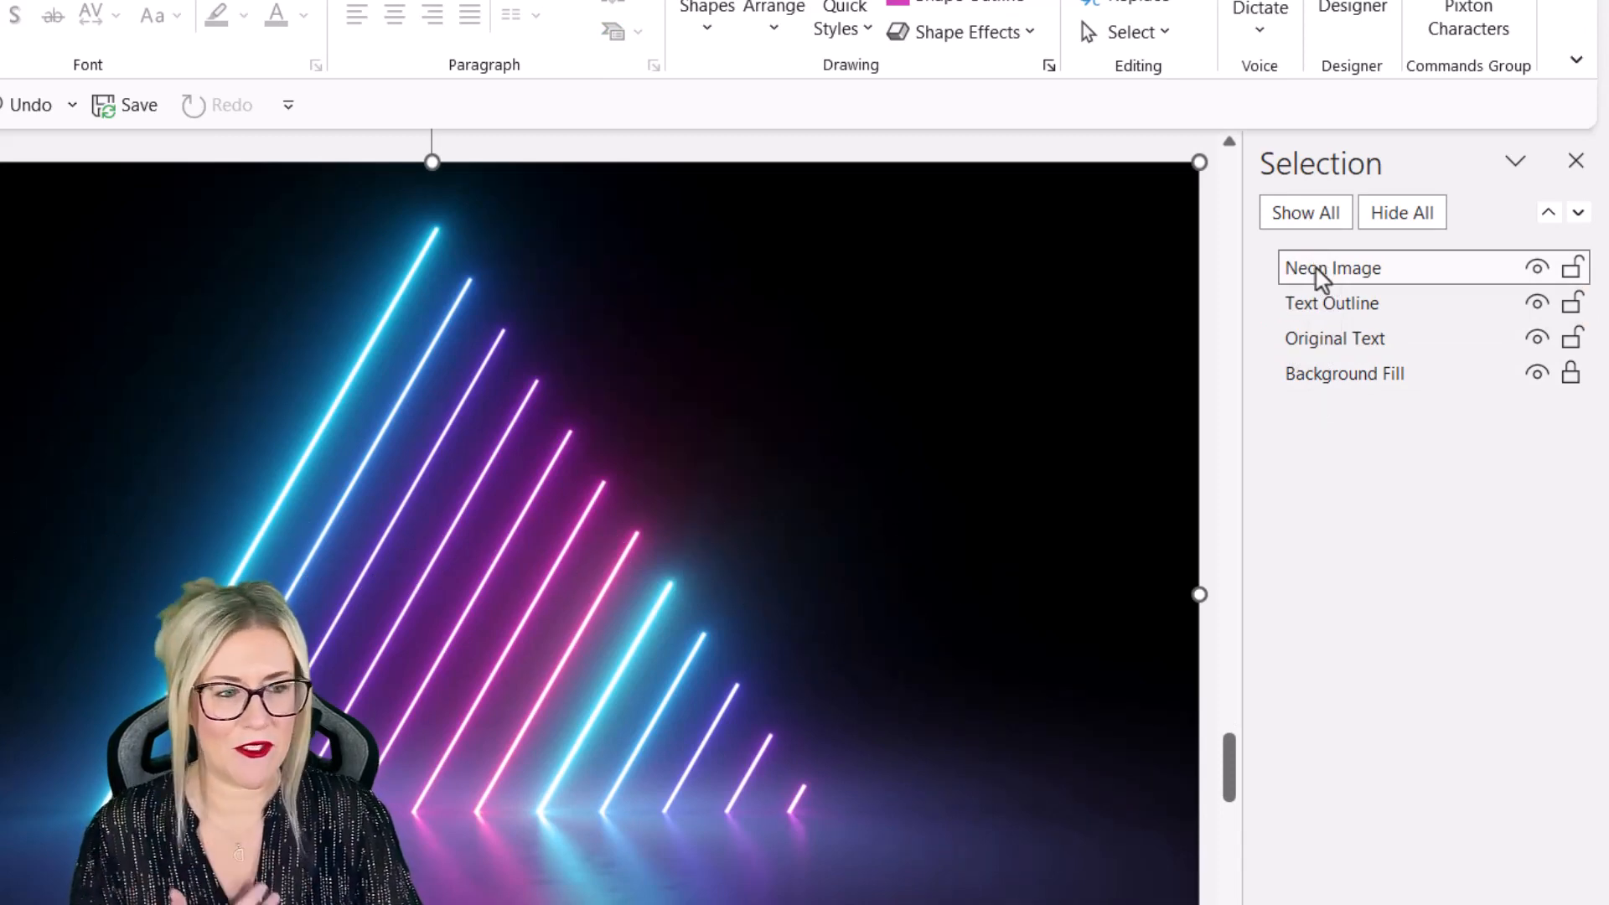
{"action": "left_click_drag", "start_coordinate": [1319, 276], "coordinate": [1317, 354]}
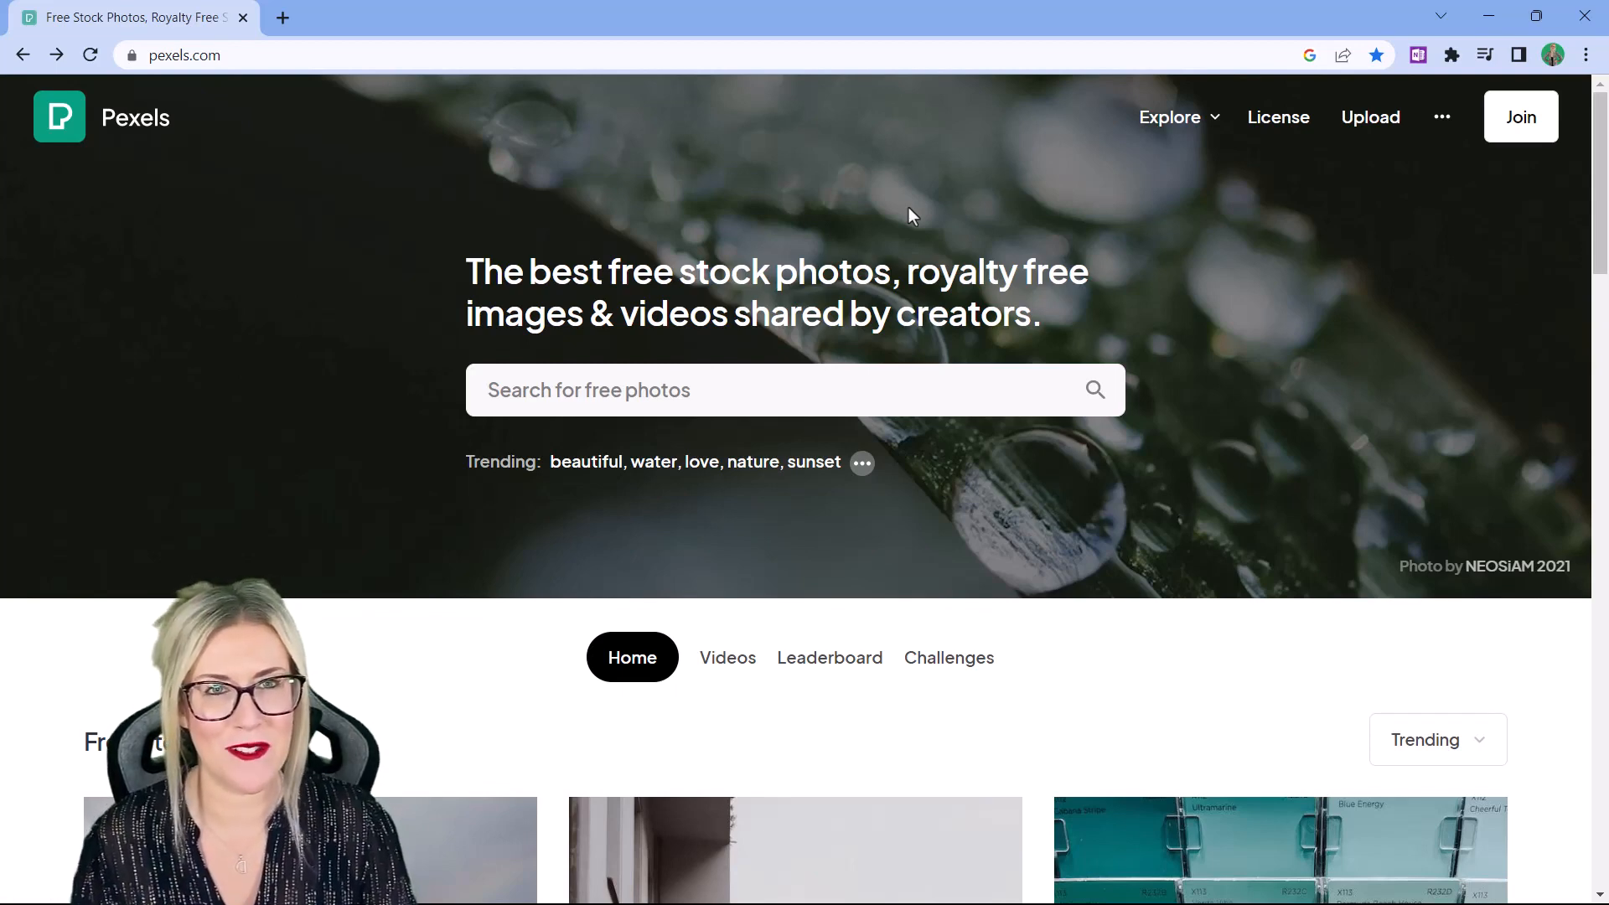
Search the Pexels website in the browser for "neon people" photos
{"action": "left_click", "coordinate": [495, 390]}
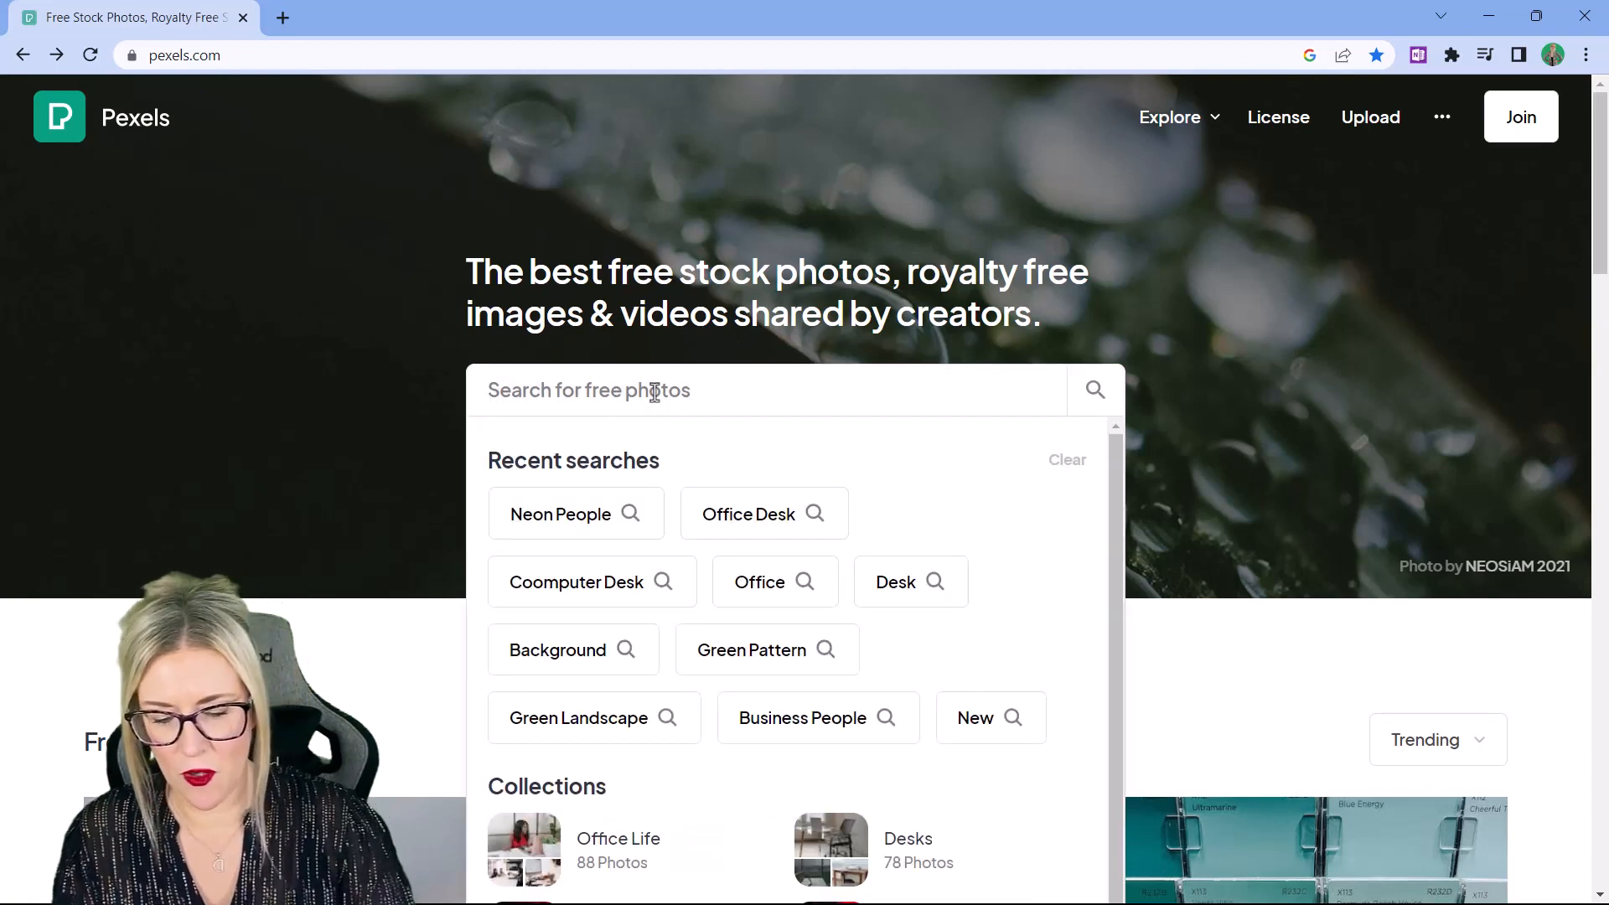
{"action": "type", "text": "neo"}
{"action": "type", "text": "n"}
{"action": "key", "text": "BackSpace"}
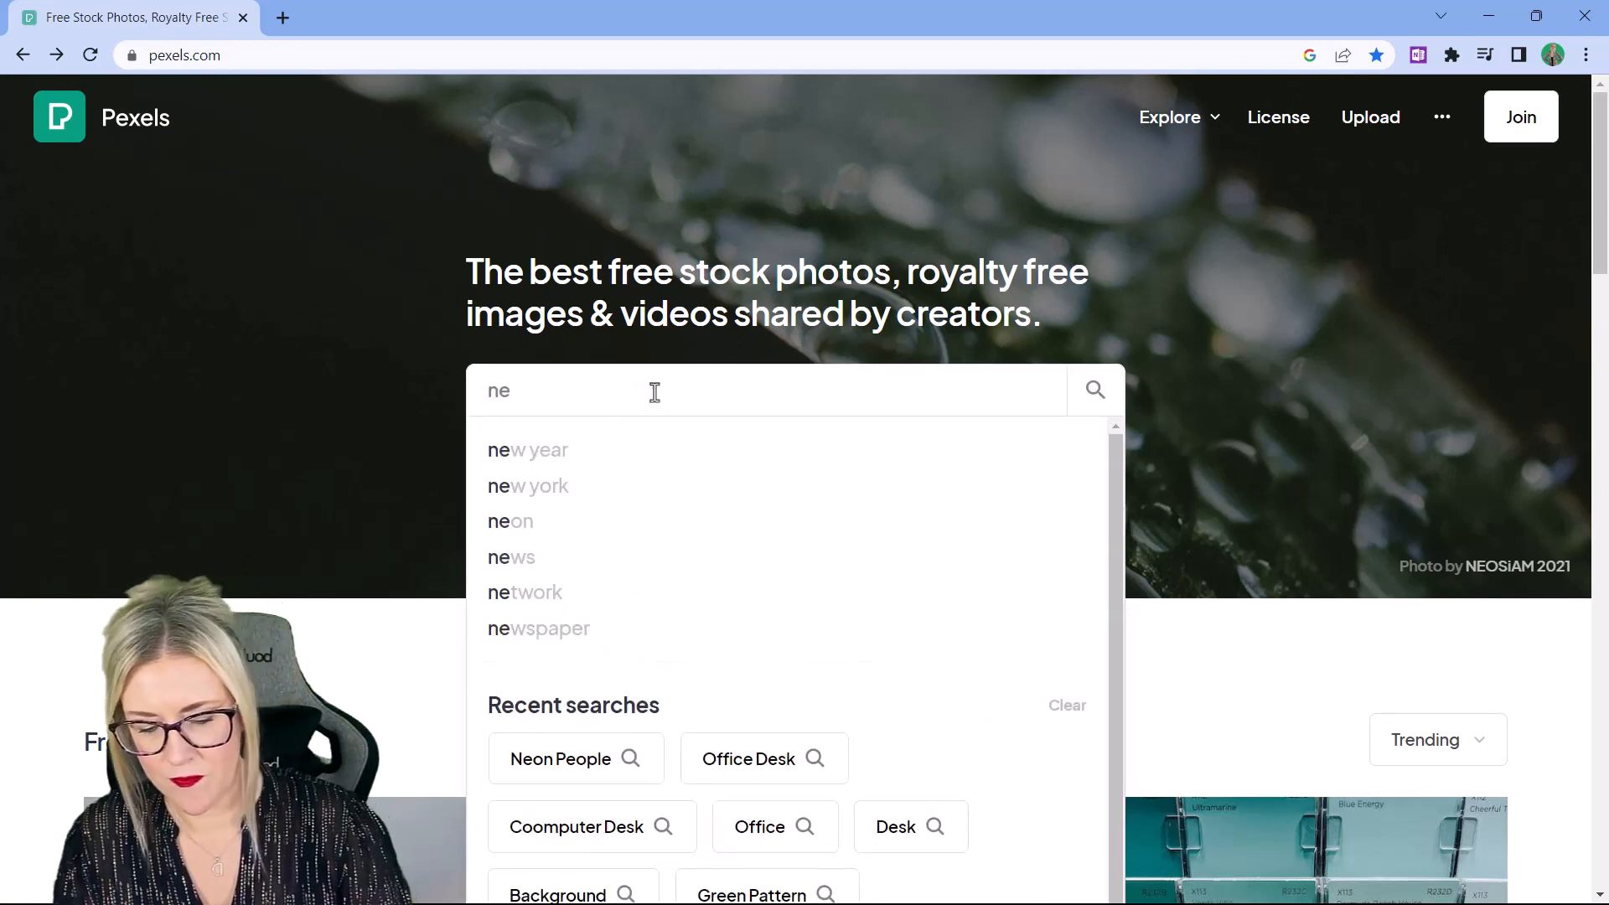
{"action": "type", "text": "on people"}
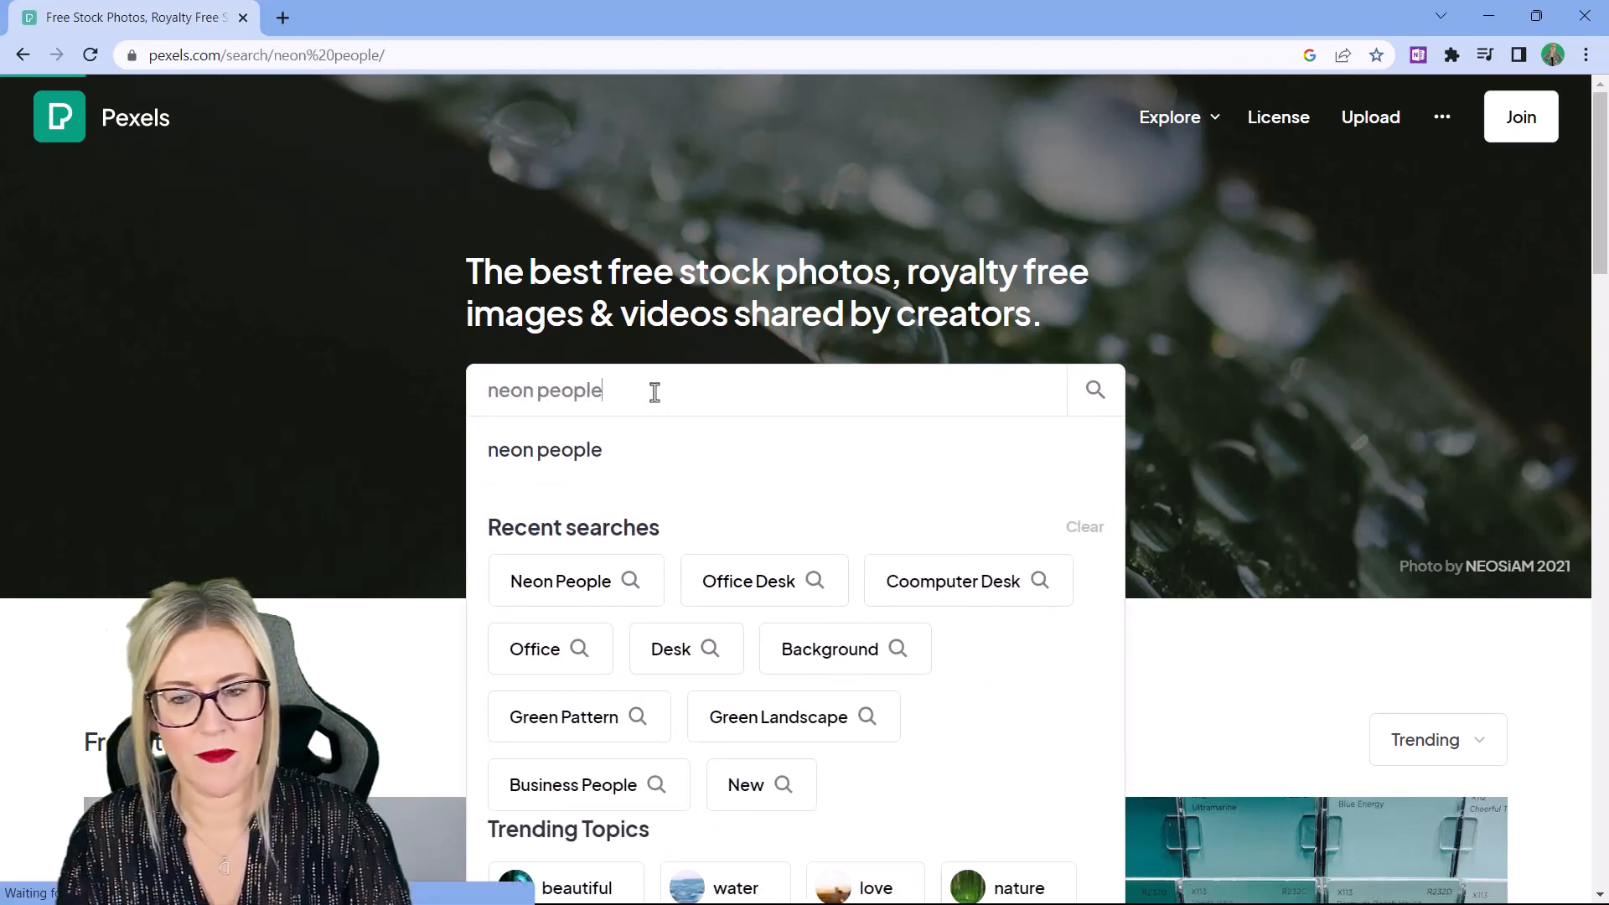
{"action": "key", "text": "Return"}
Download the free photo of the woman in round white-framed sunglasses under pink and blue light
{"action": "scroll", "coordinate": [1013, 327], "scroll_direction": "down", "scroll_amount": 1}
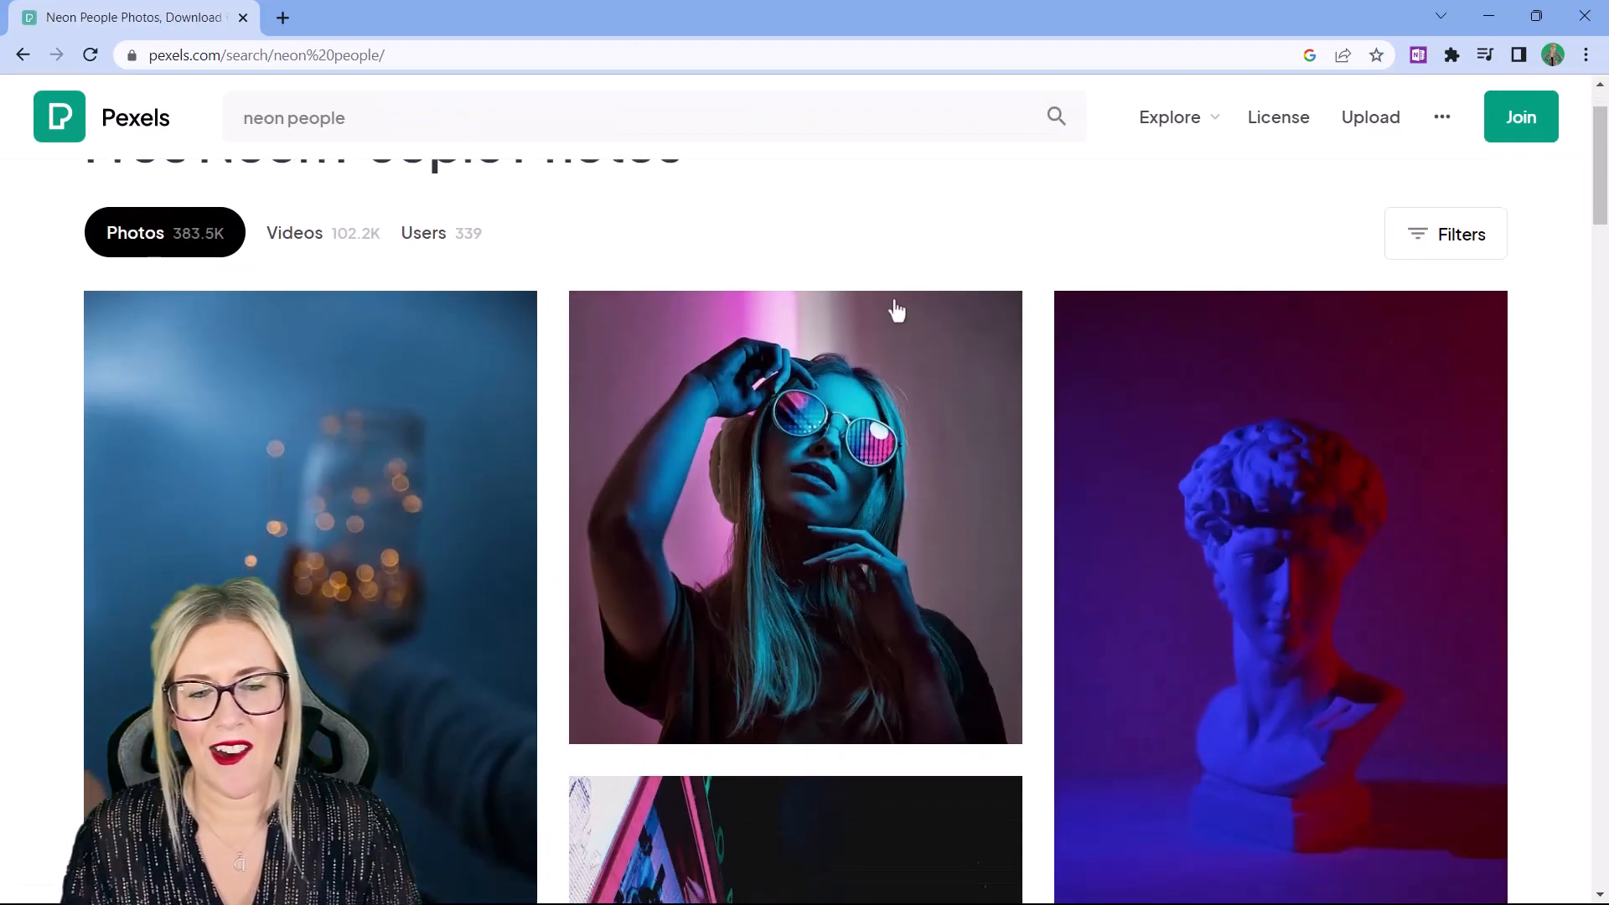
{"action": "left_click", "coordinate": [813, 438]}
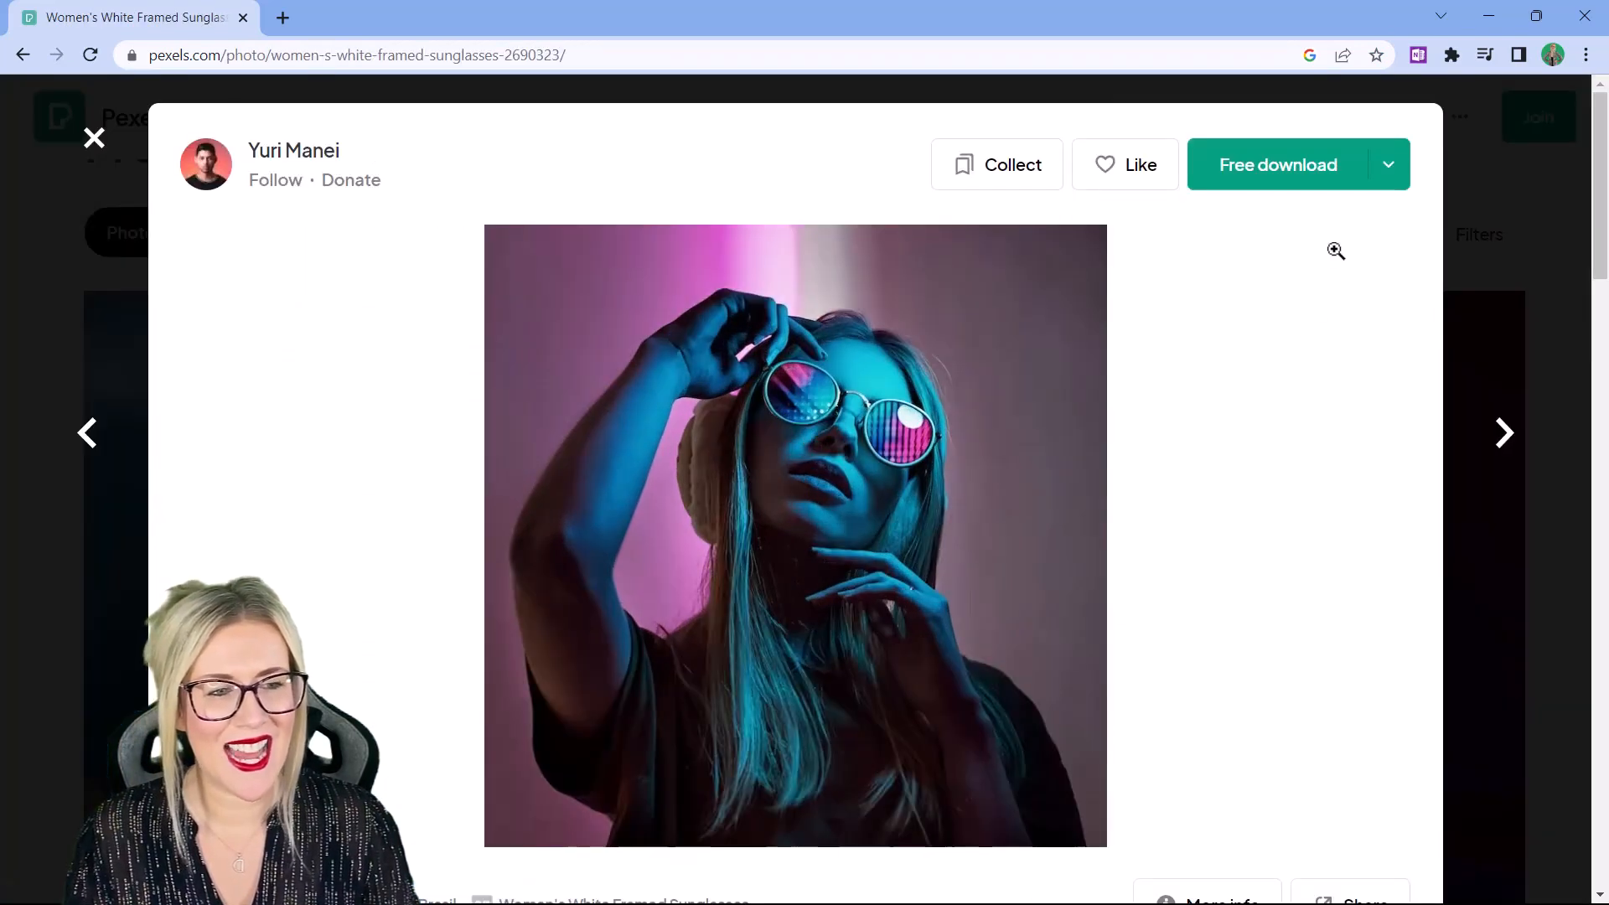
{"action": "left_click", "coordinate": [1304, 169]}
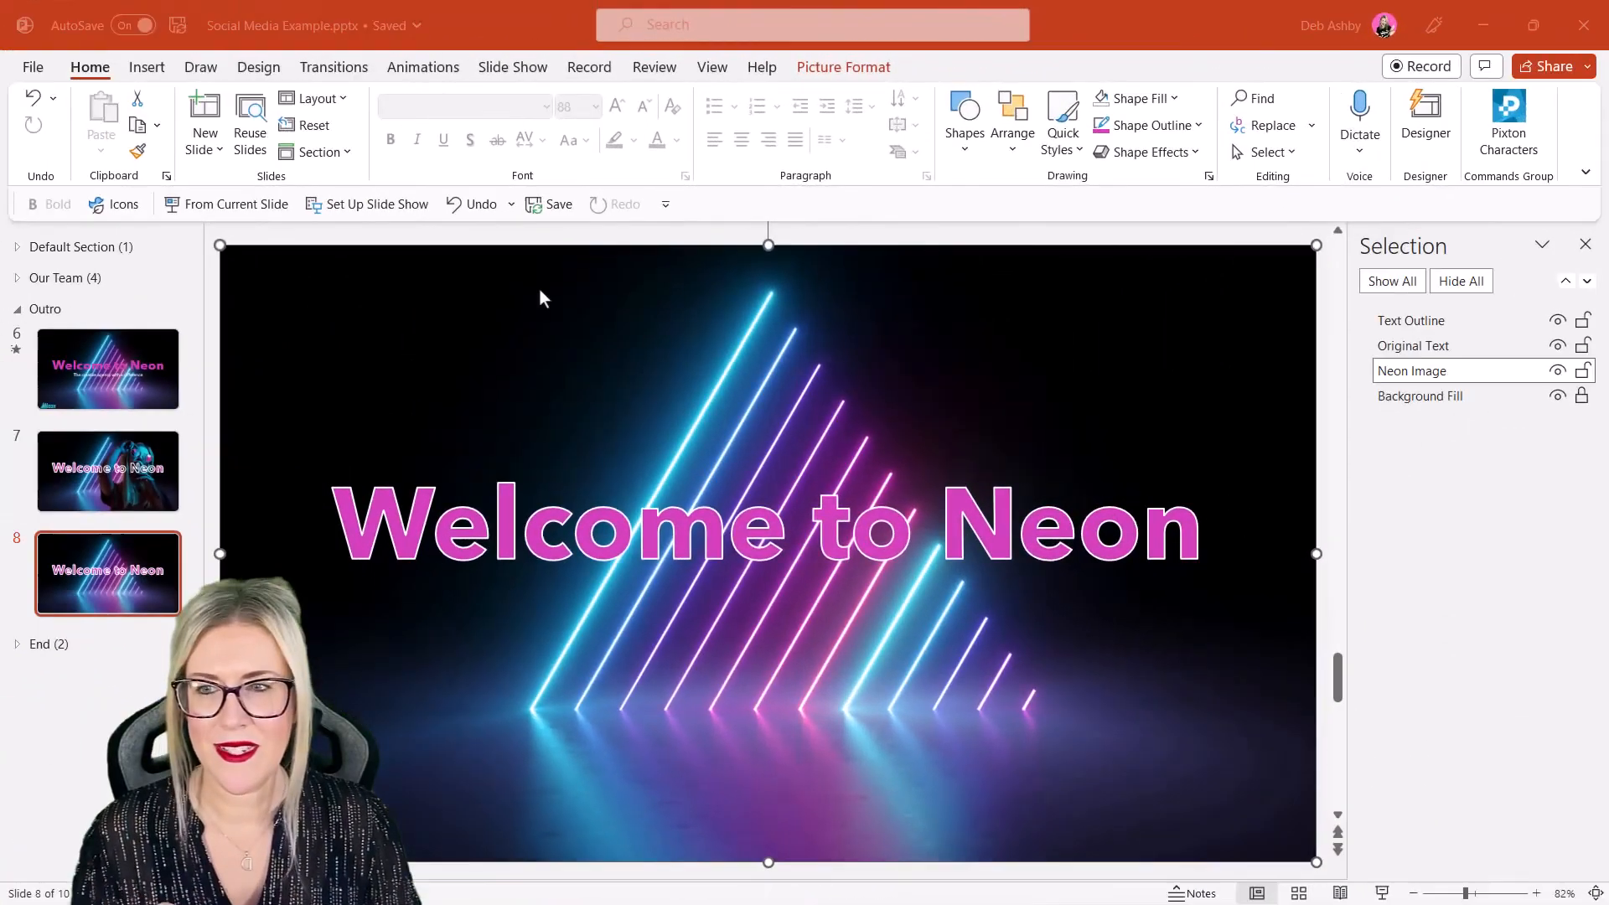
Insert the newest downloaded Pexels photo of the woman in sunglasses from the Downloads folder and place it over the slide's left half
{"action": "left_click", "coordinate": [149, 73]}
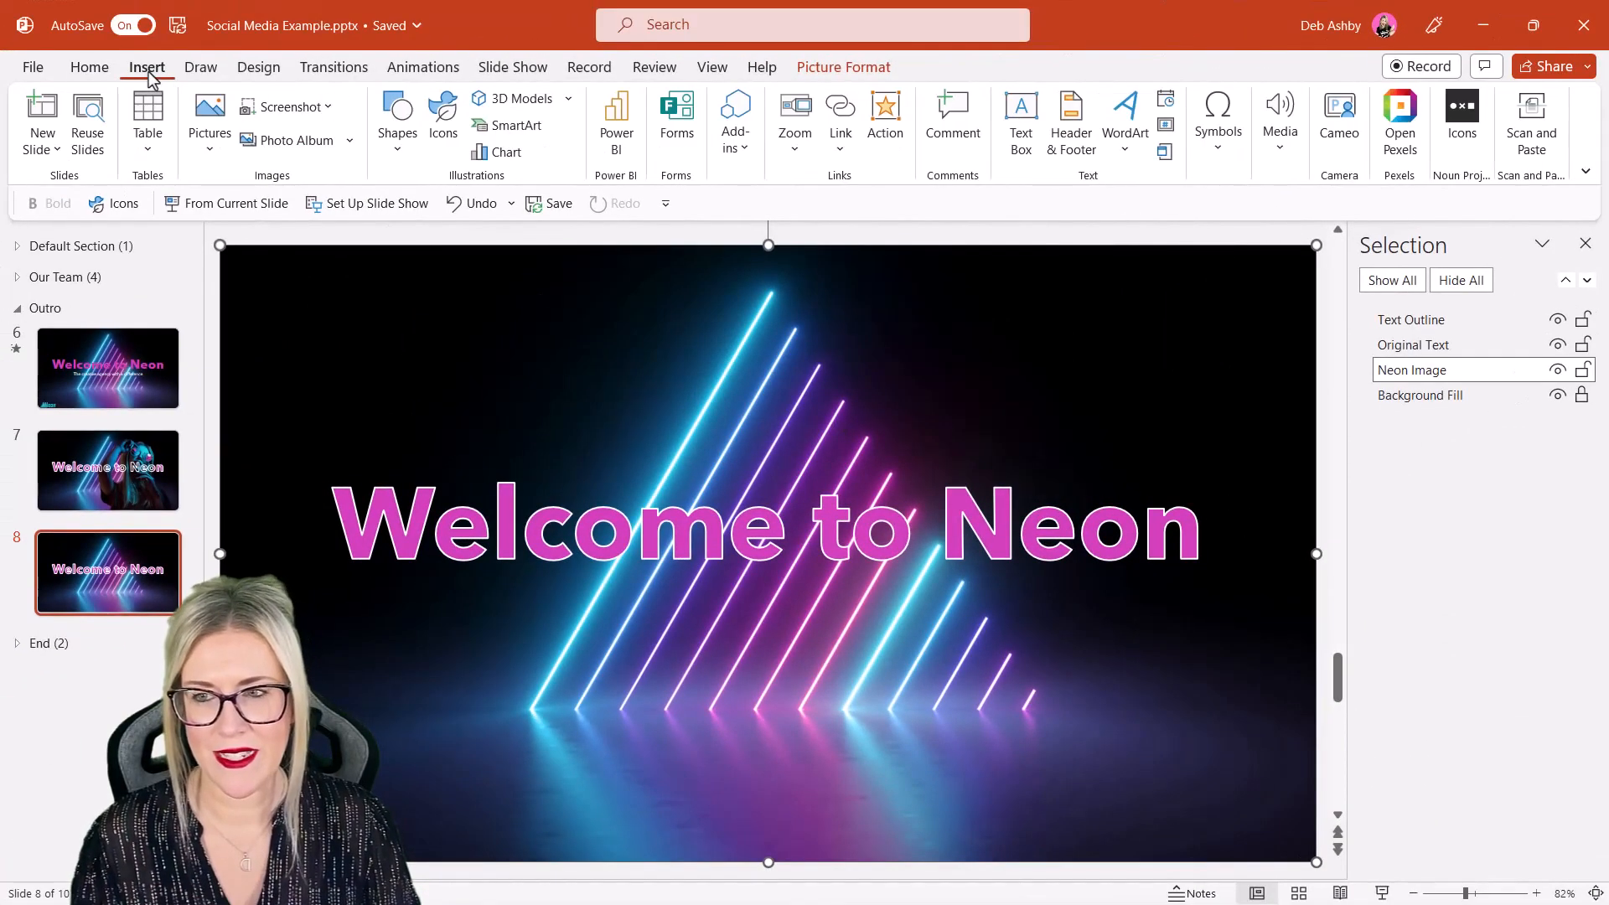
{"action": "left_click", "coordinate": [204, 156]}
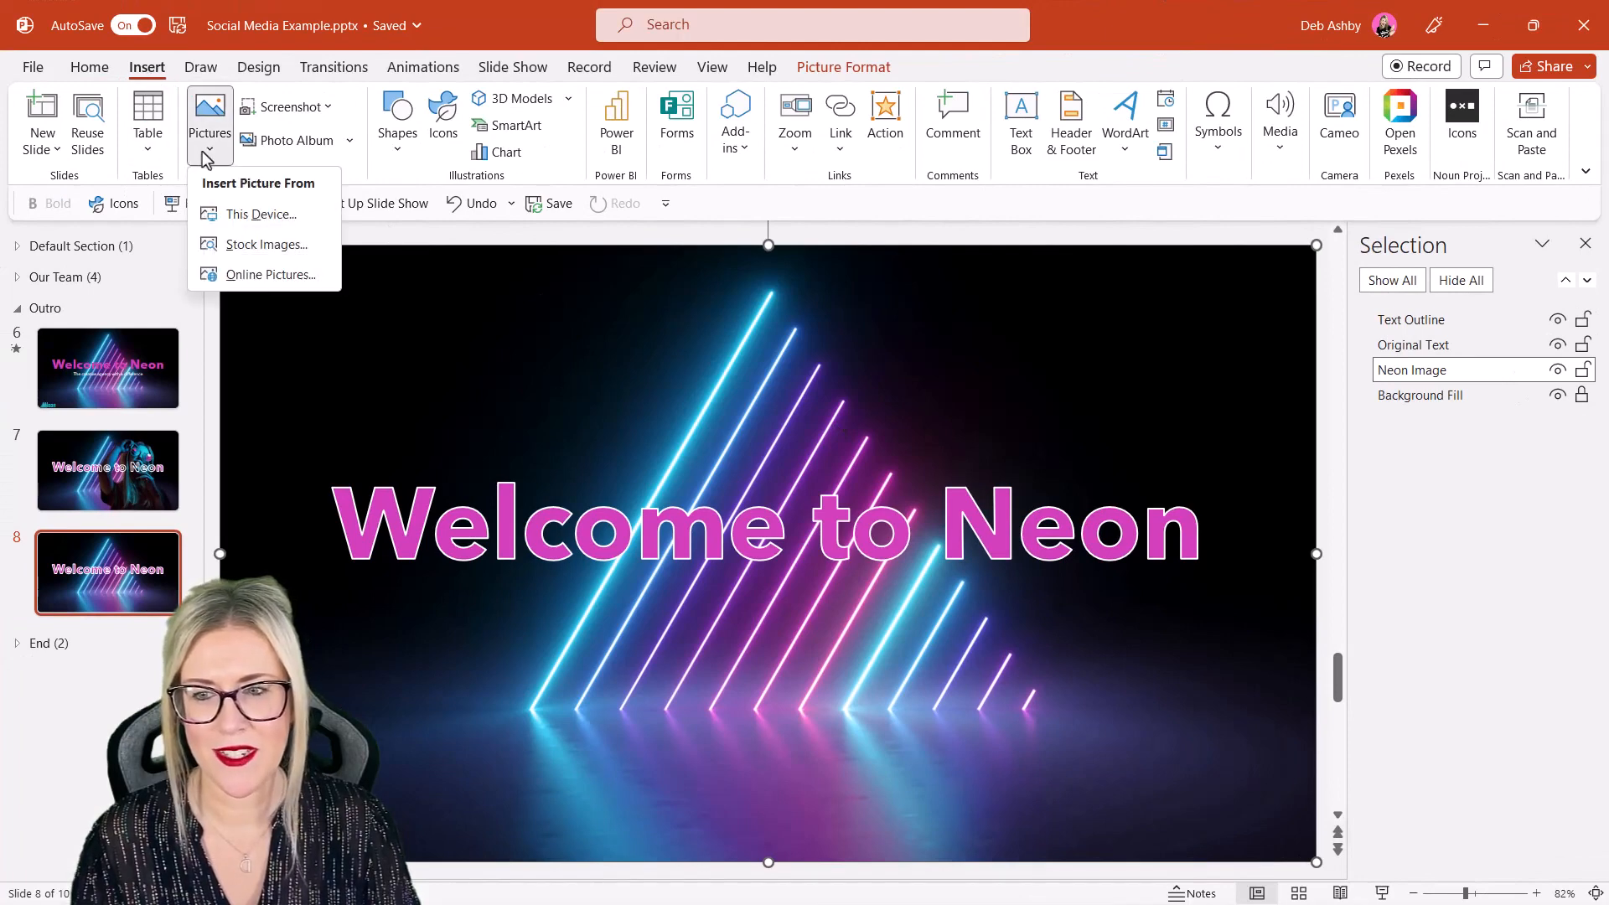
{"action": "left_click", "coordinate": [248, 216]}
{"action": "left_click", "coordinate": [397, 310]}
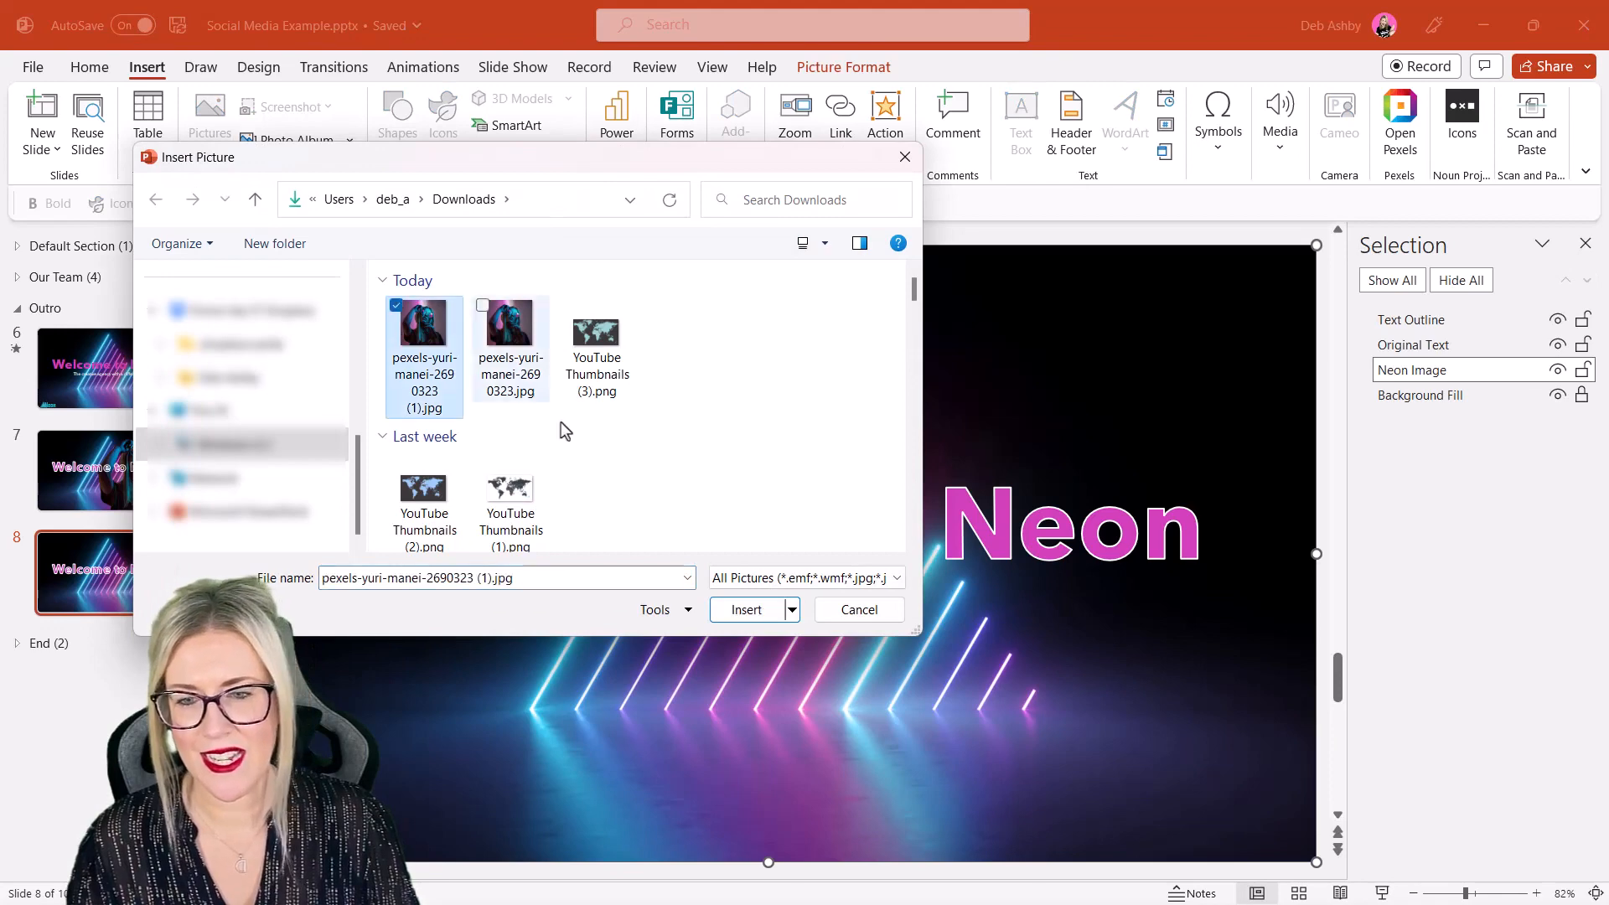
{"action": "left_click", "coordinate": [745, 609]}
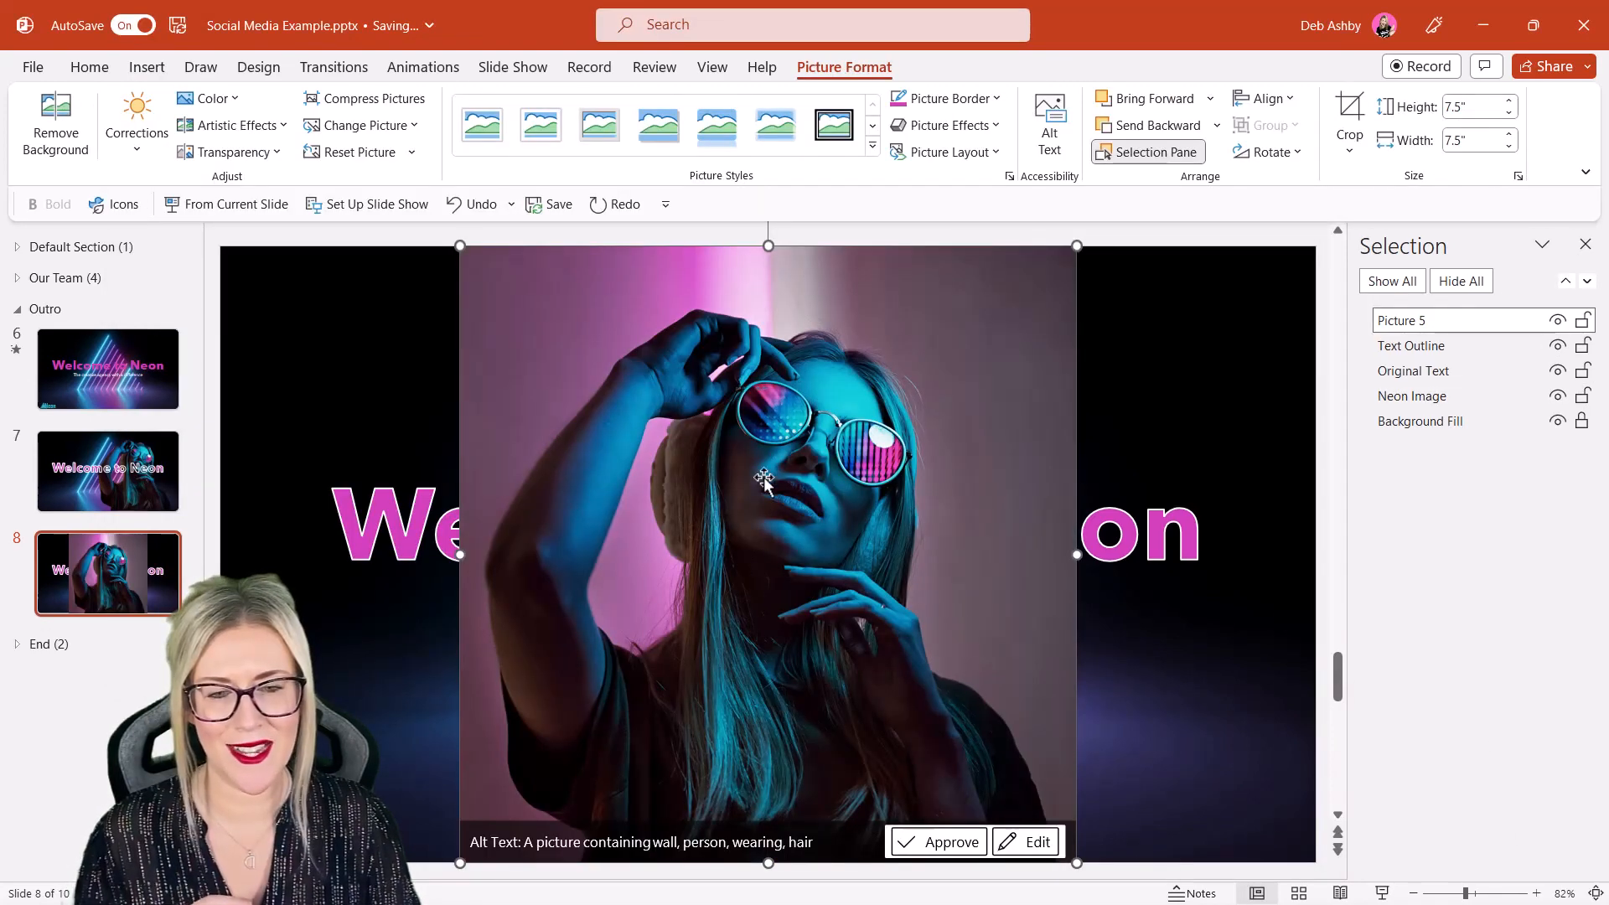
{"action": "left_click_drag", "start_coordinate": [837, 383], "coordinate": [639, 402]}
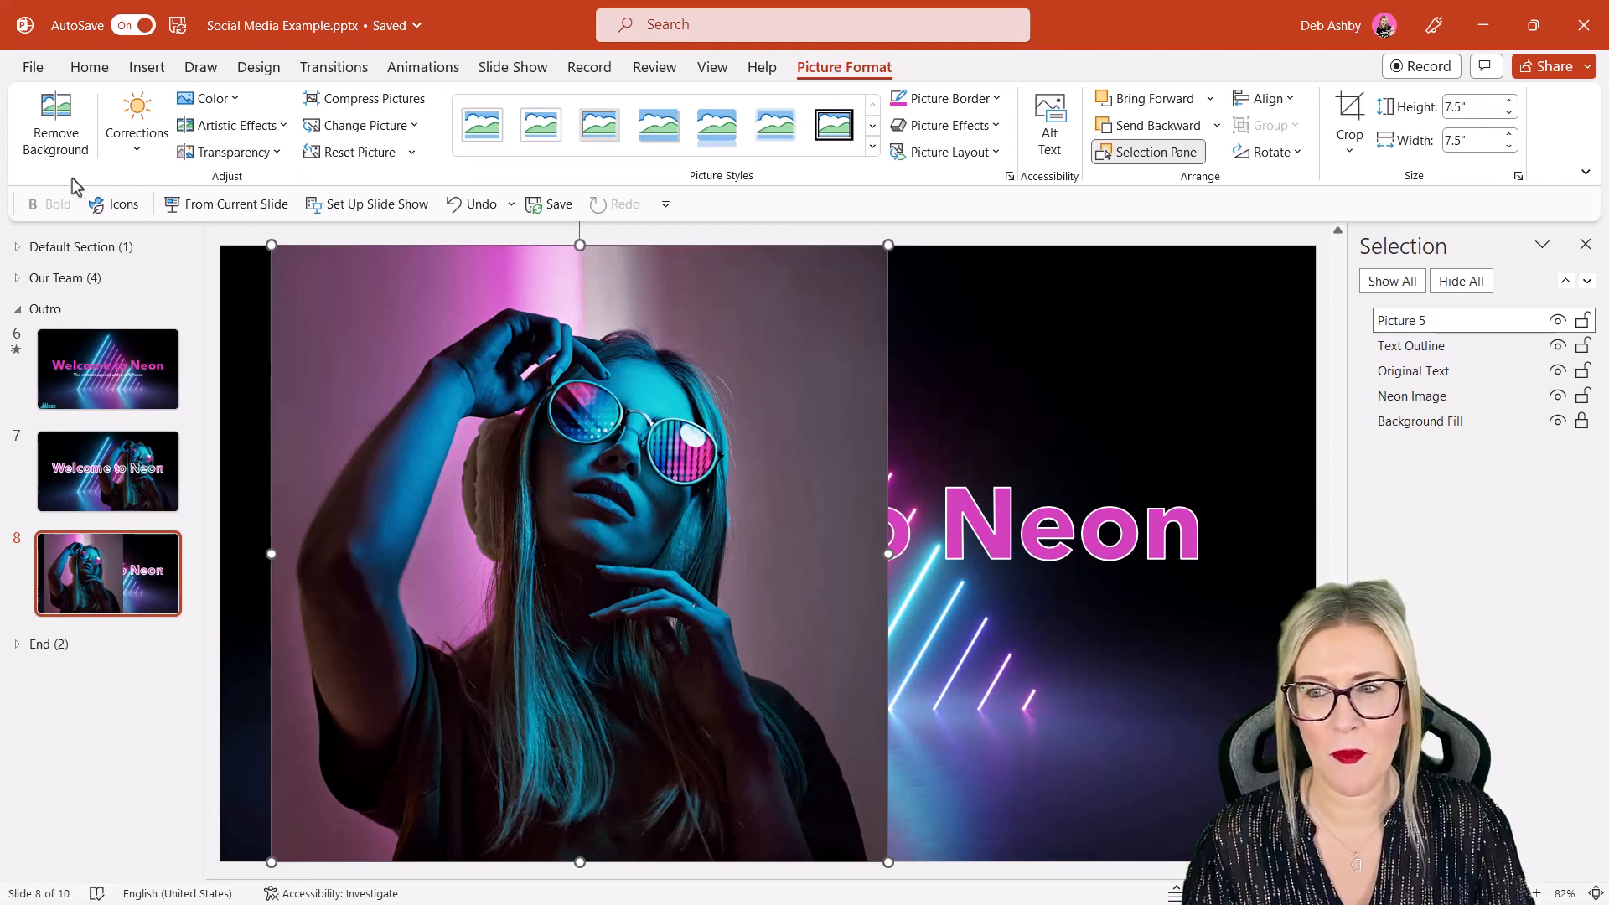
Start removing the photo's background and mark the woman's hair, torso, both sleeves and raised arm as areas to keep
{"action": "left_click", "coordinate": [56, 132]}
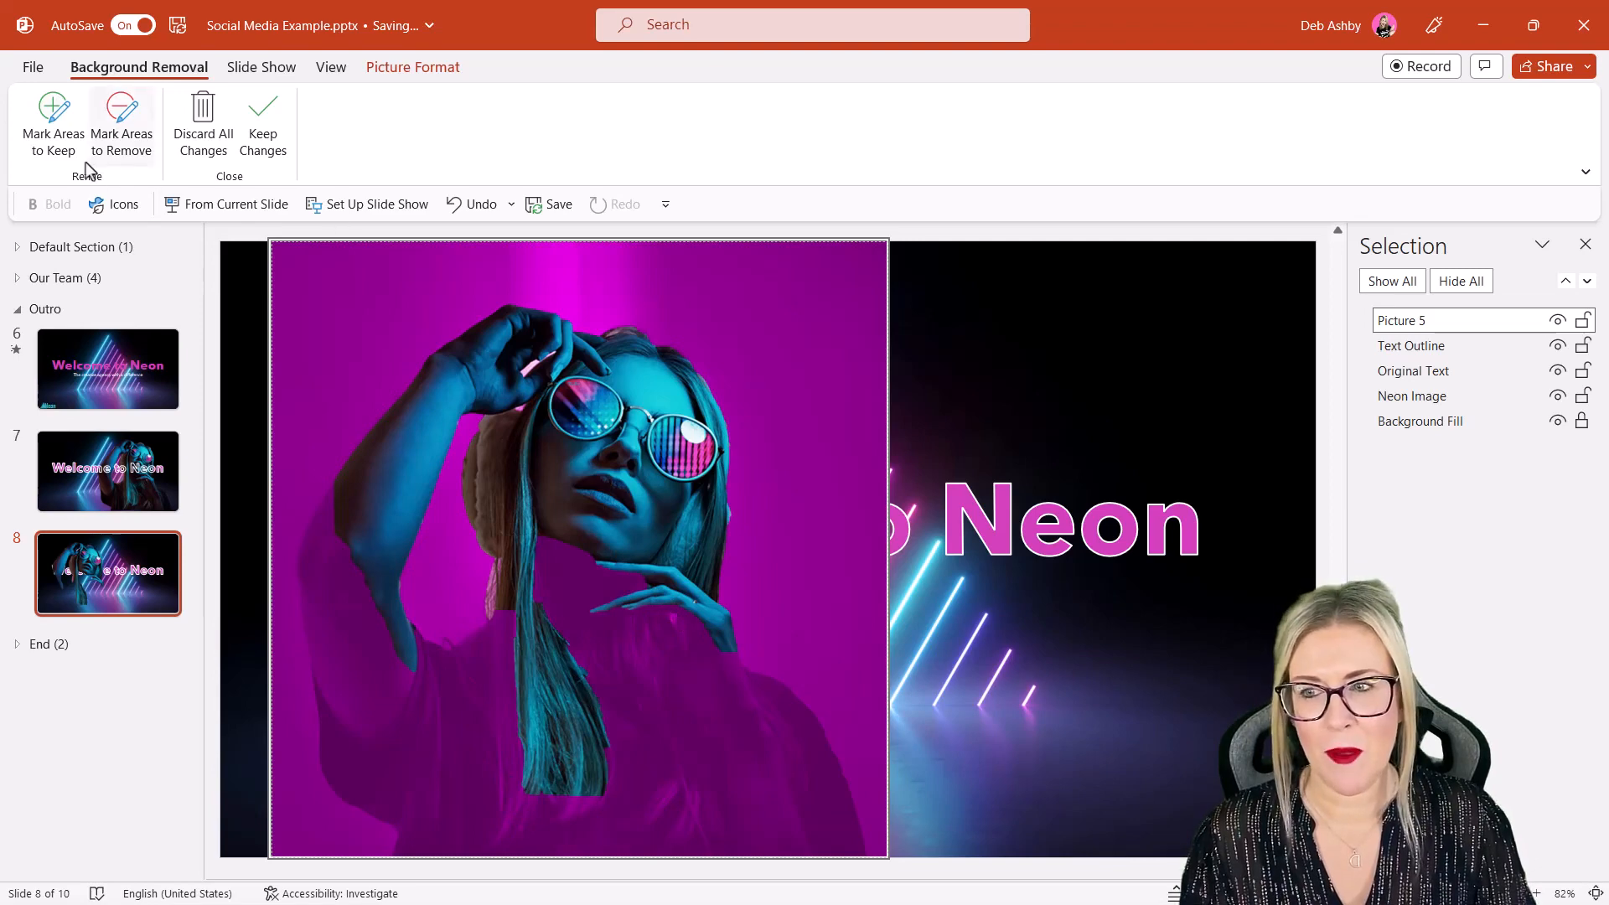
{"action": "left_click", "coordinate": [57, 150]}
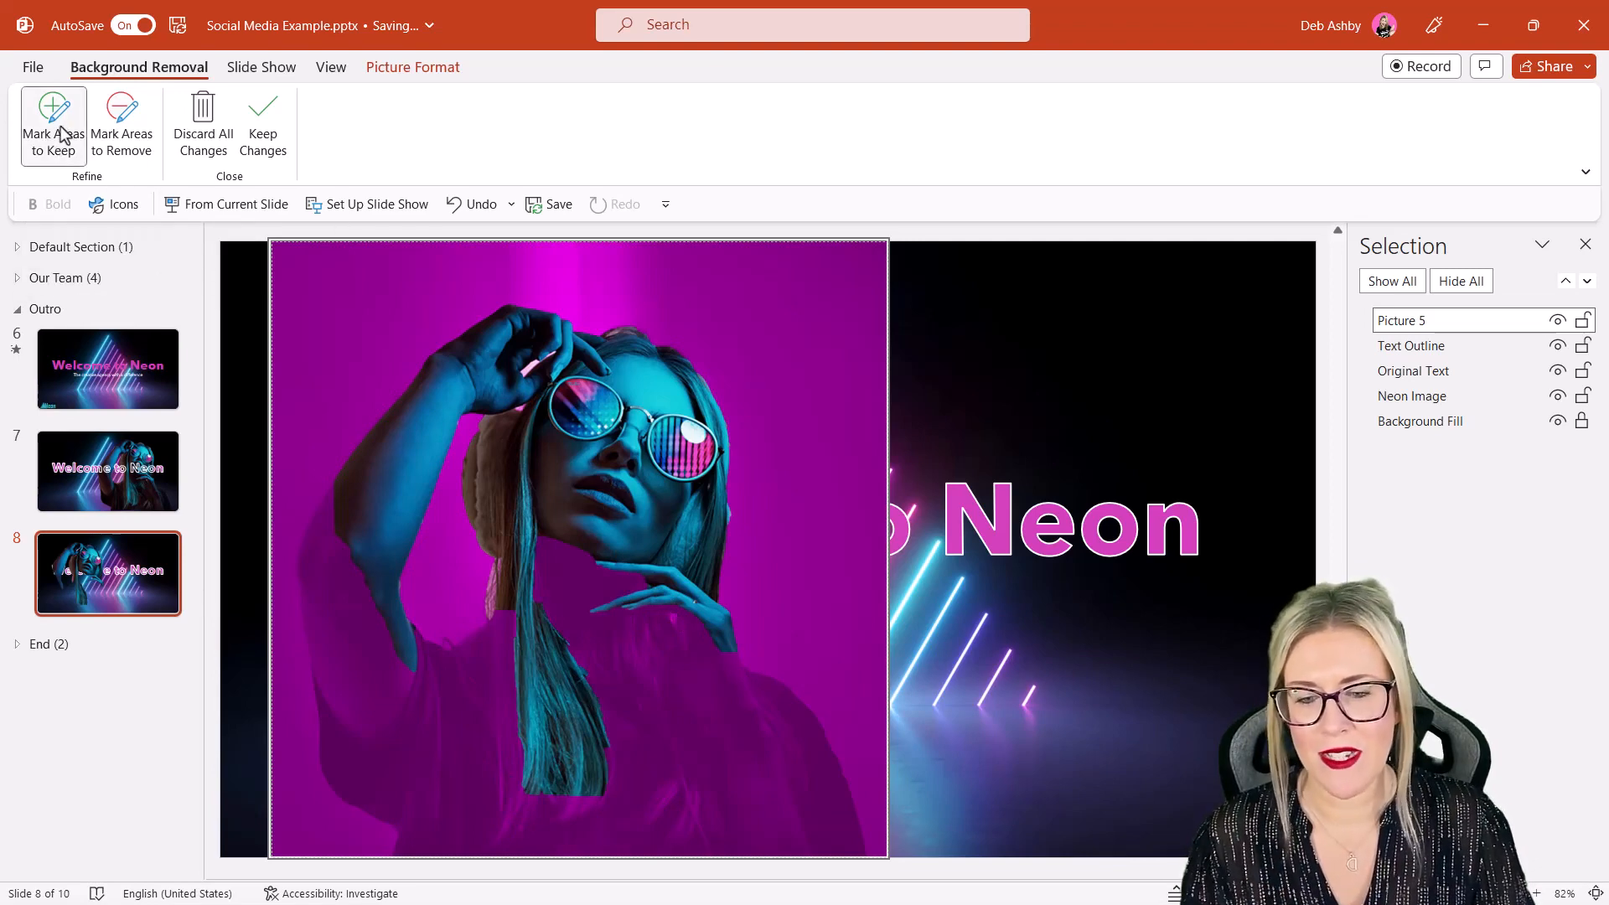
{"action": "mouse_move", "coordinate": [554, 543]}
{"action": "left_mouse_down"}
{"action": "mouse_move", "coordinate": [589, 608]}
{"action": "mouse_move", "coordinate": [649, 840]}
{"action": "left_mouse_up"}
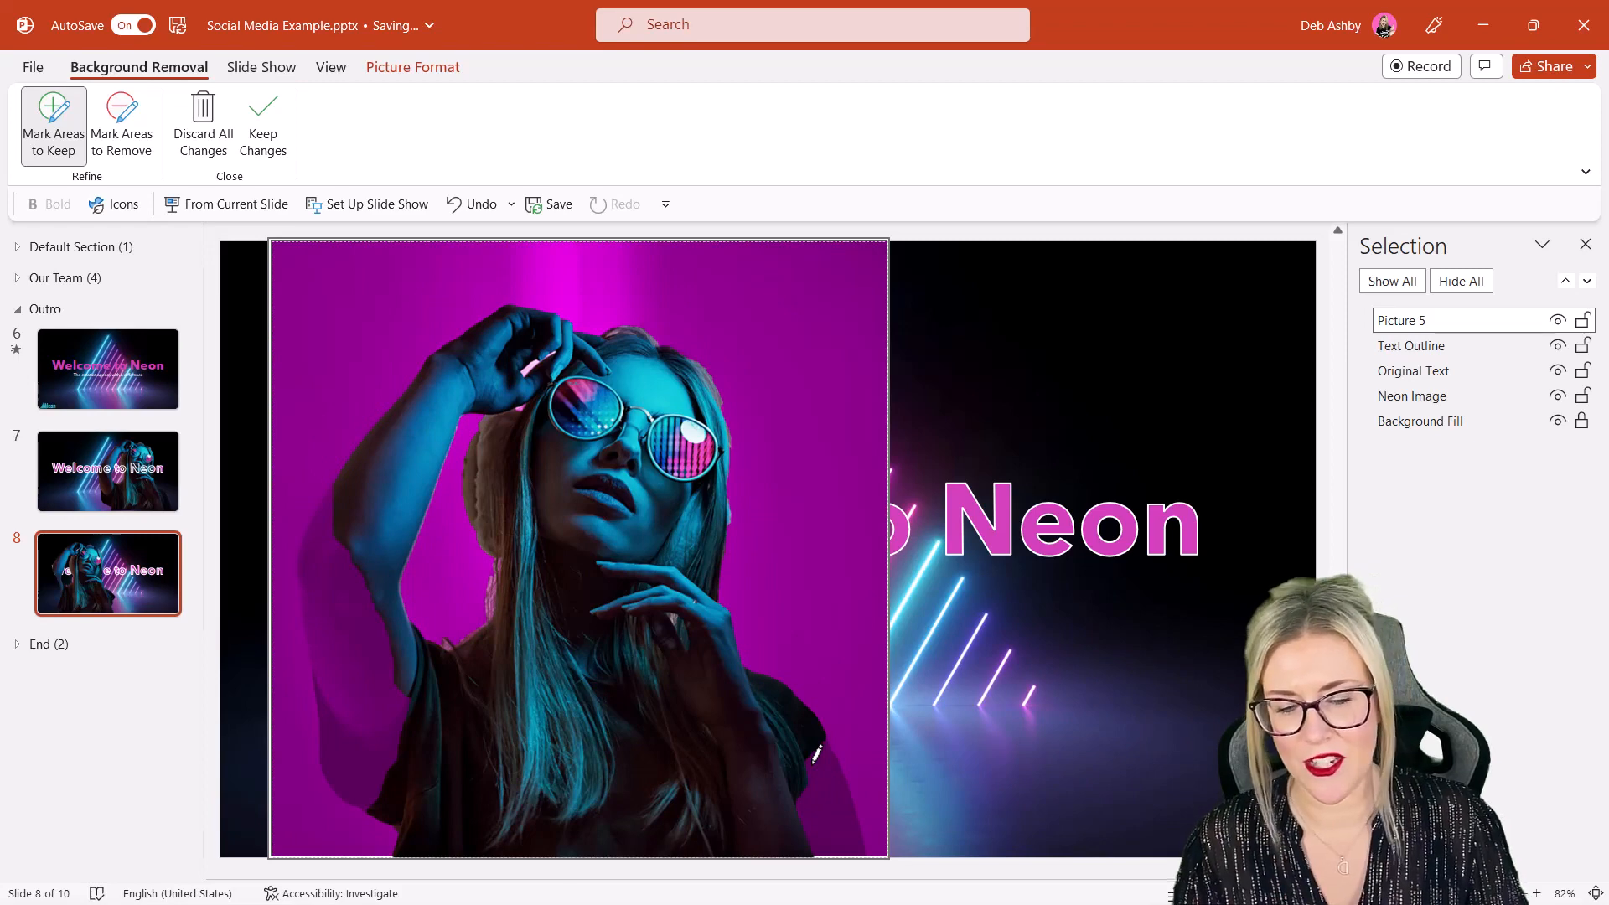
{"action": "left_click_drag", "start_coordinate": [813, 761], "coordinate": [817, 834]}
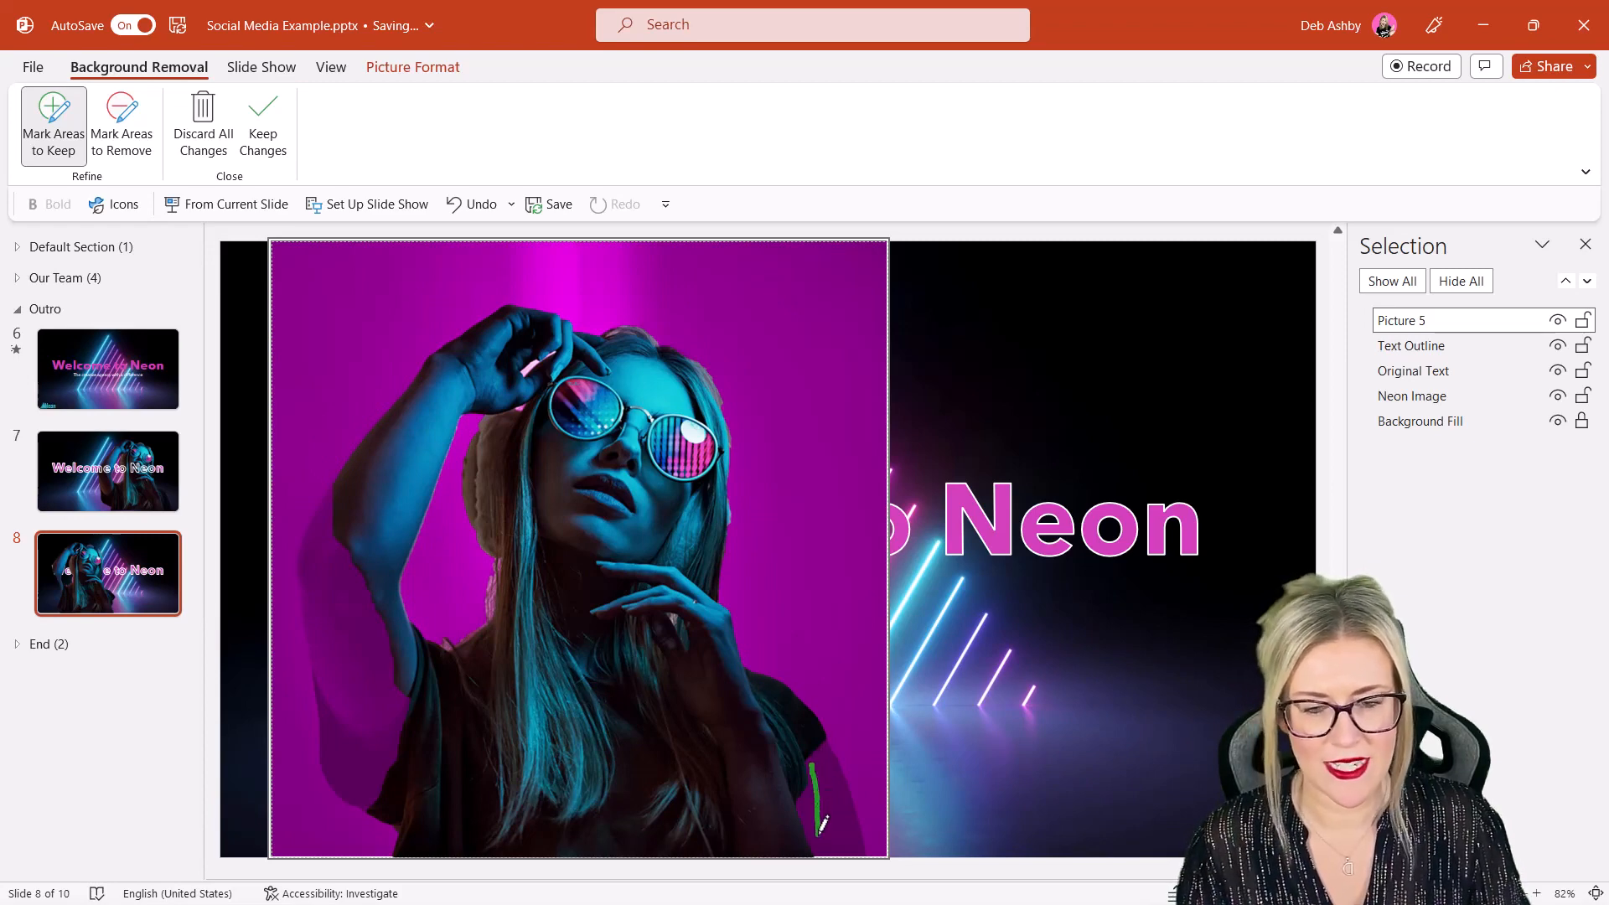
{"action": "left_click_drag", "start_coordinate": [320, 523], "coordinate": [330, 770]}
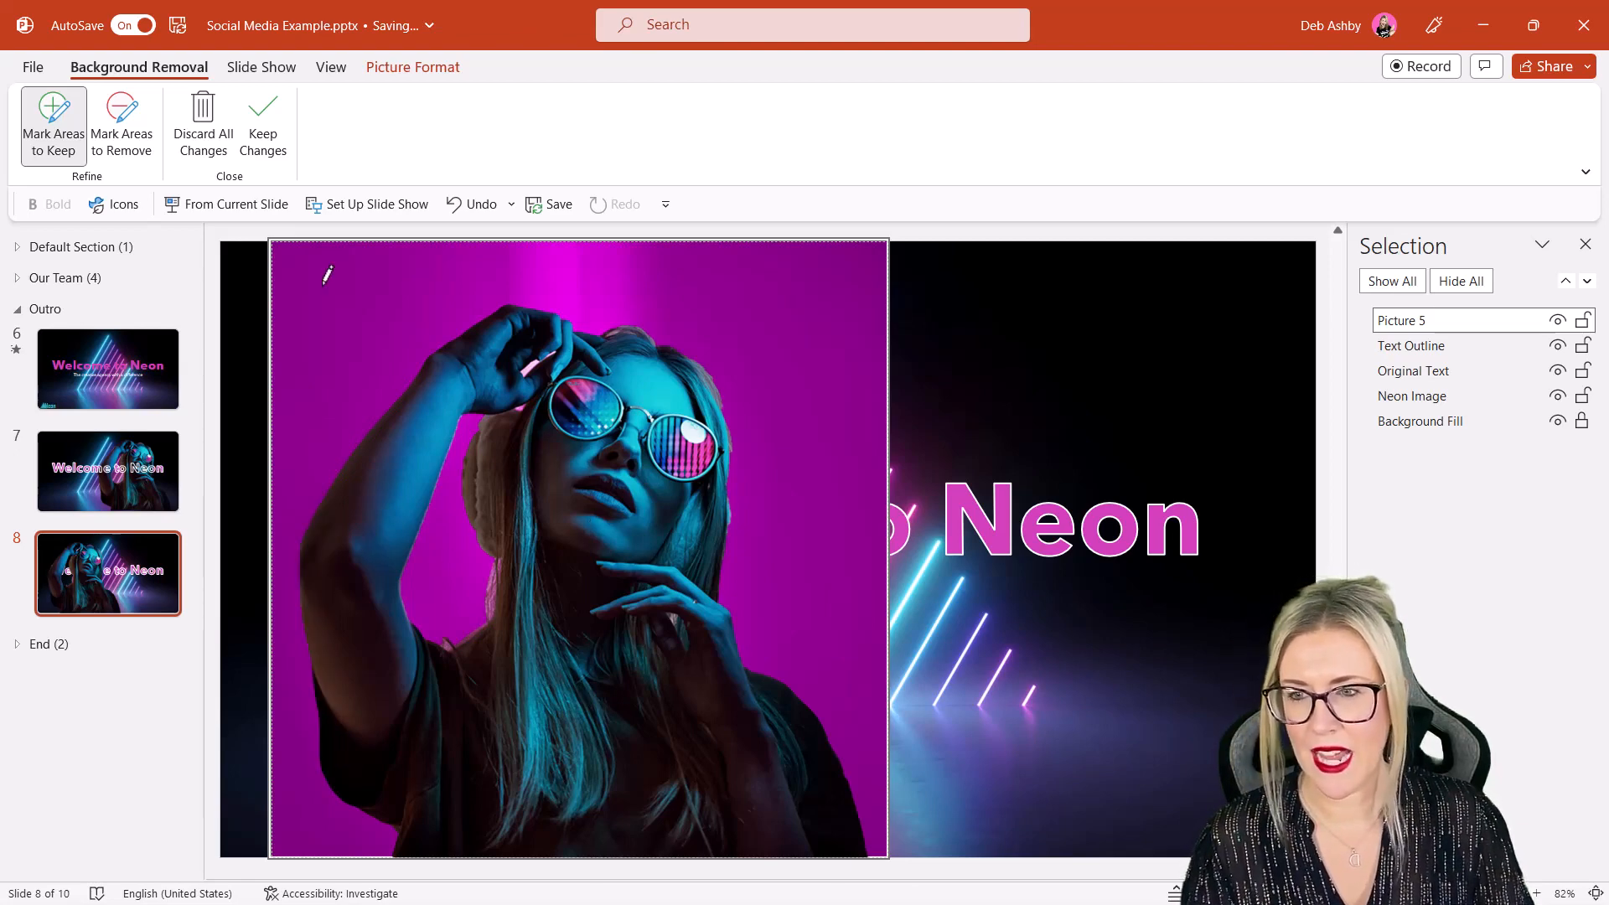
Mark the small background patch between the raised hand and forehead for removal and apply the background removal
{"action": "left_click", "coordinate": [131, 151]}
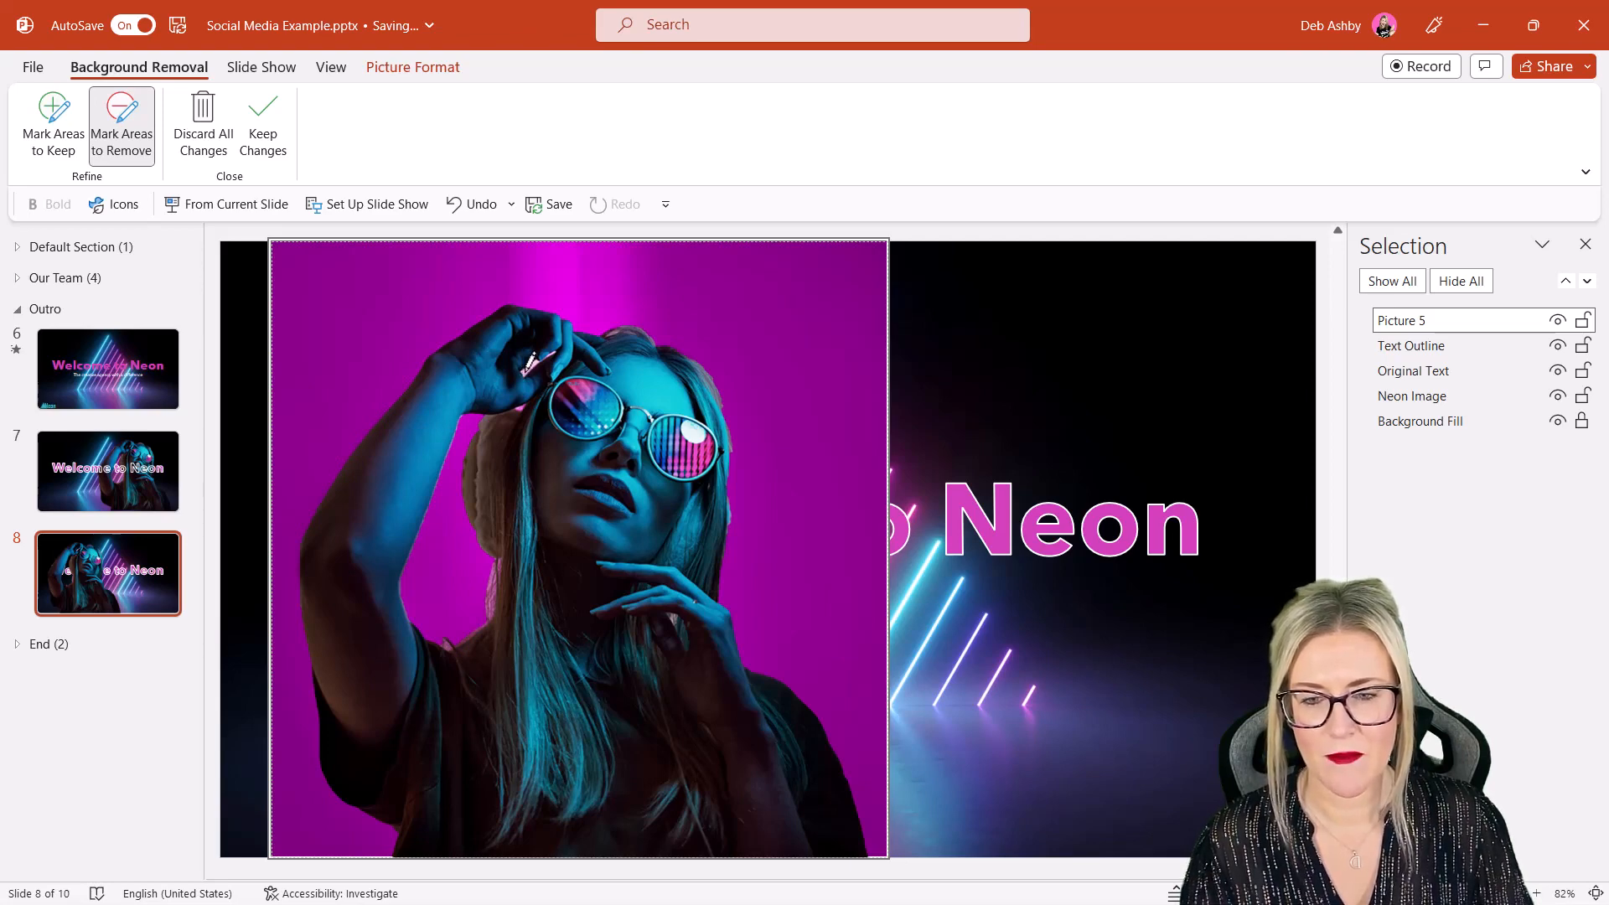
{"action": "left_click_drag", "start_coordinate": [525, 372], "coordinate": [537, 365]}
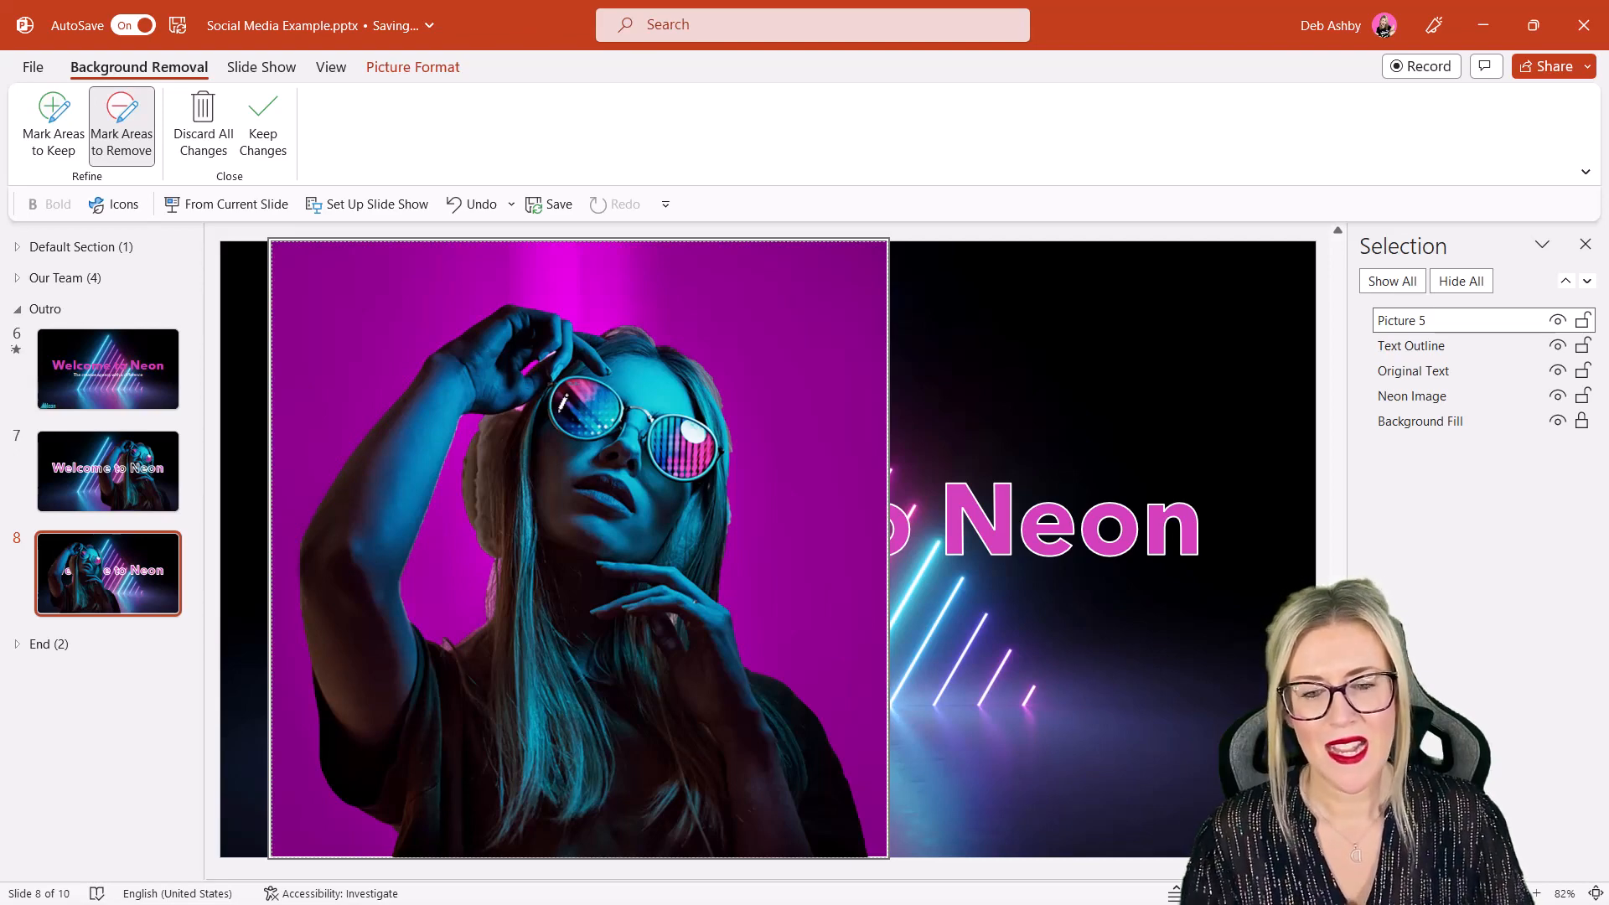
{"action": "left_click", "coordinate": [275, 128]}
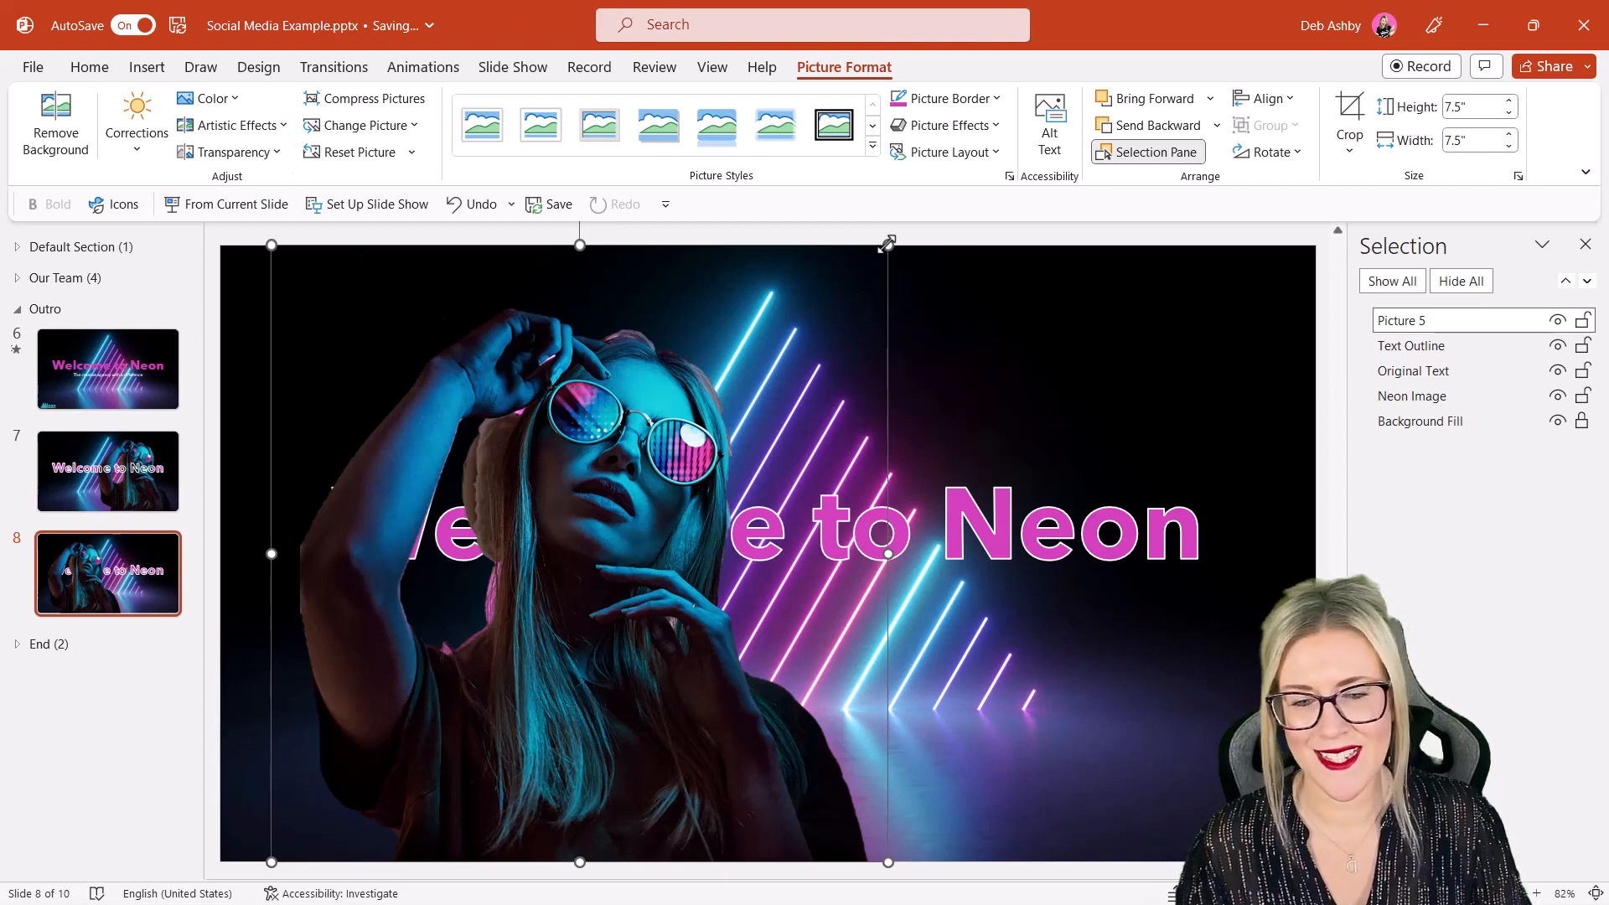
Scale the cut-out woman down to about 6.05" square and move her to the slide's lower right, over the word "Neon"
{"action": "left_click_drag", "start_coordinate": [886, 243], "coordinate": [767, 365]}
{"action": "left_click_drag", "start_coordinate": [528, 693], "coordinate": [1011, 695]}
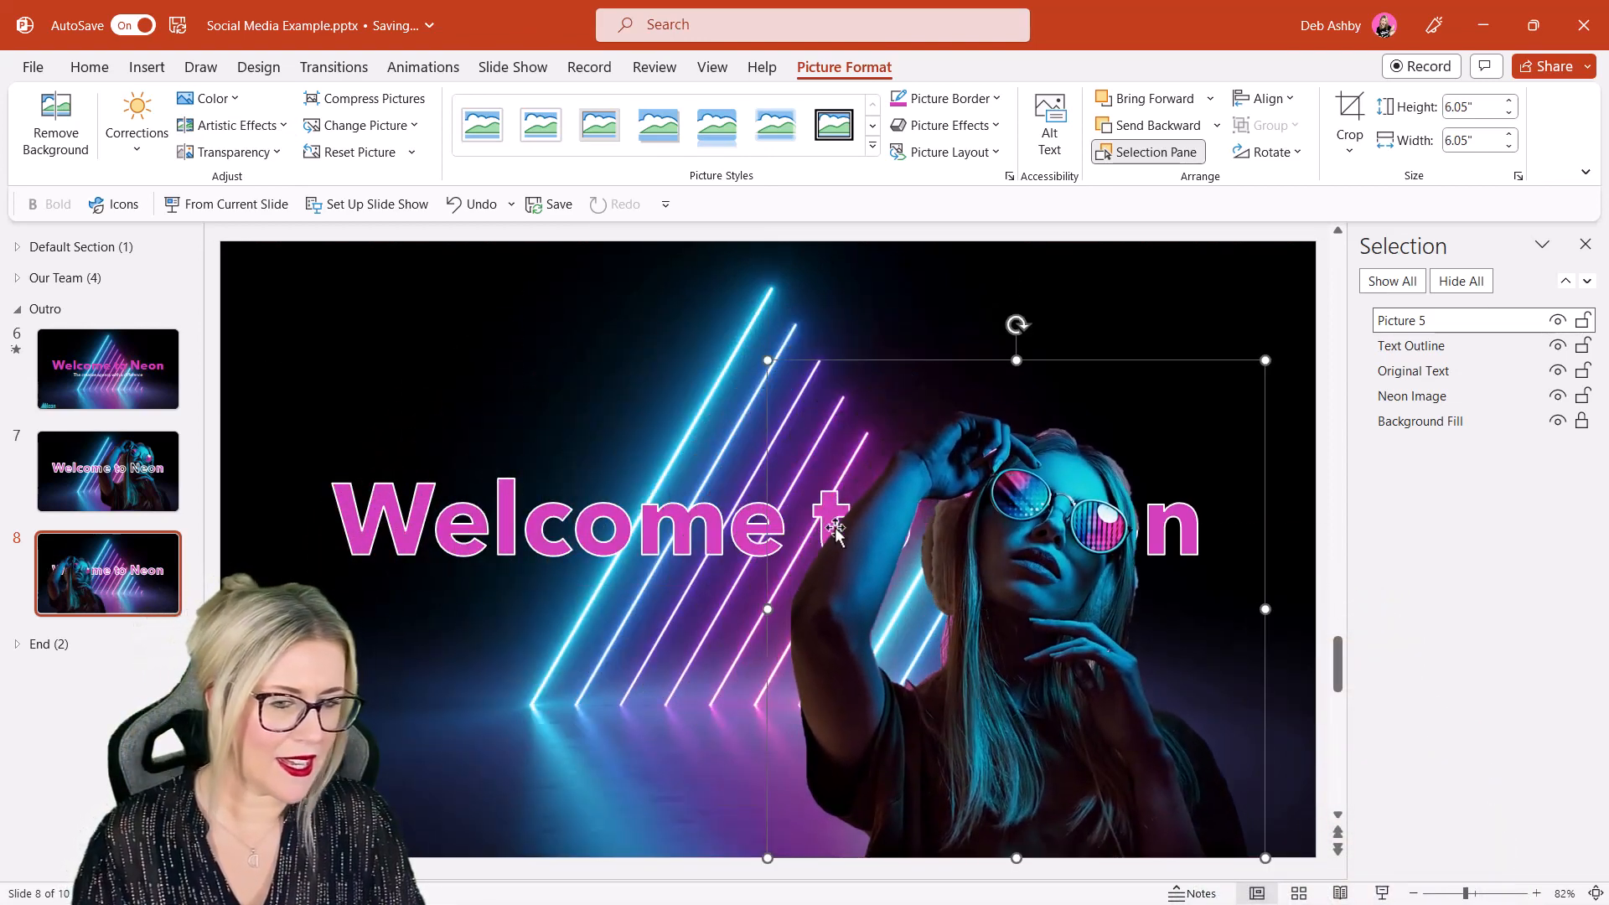